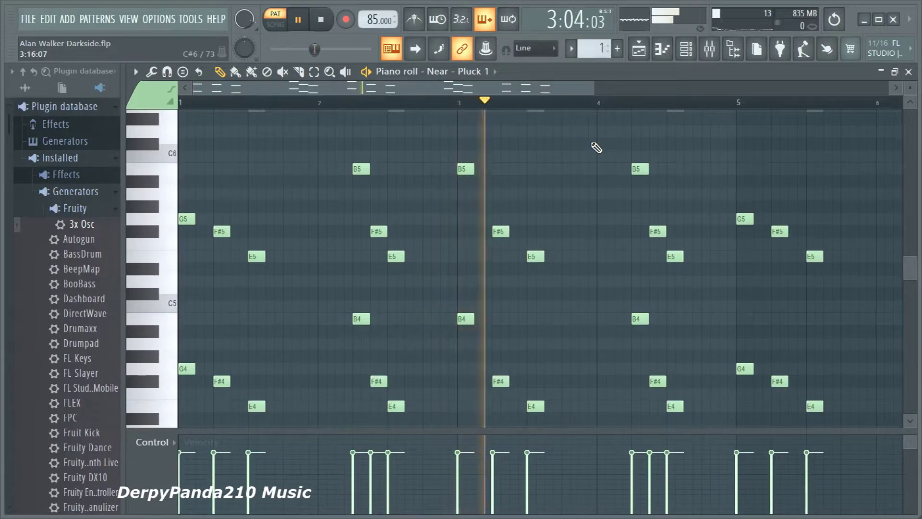
Review the Near - Pluck 1 melody of pattern 1 in the piano roll and stop playback
{"action": "scroll", "coordinate": [685, 211], "scroll_direction": "up", "scroll_amount": 2}
{"action": "scroll", "coordinate": [673, 208], "scroll_direction": "down", "scroll_amount": 1}
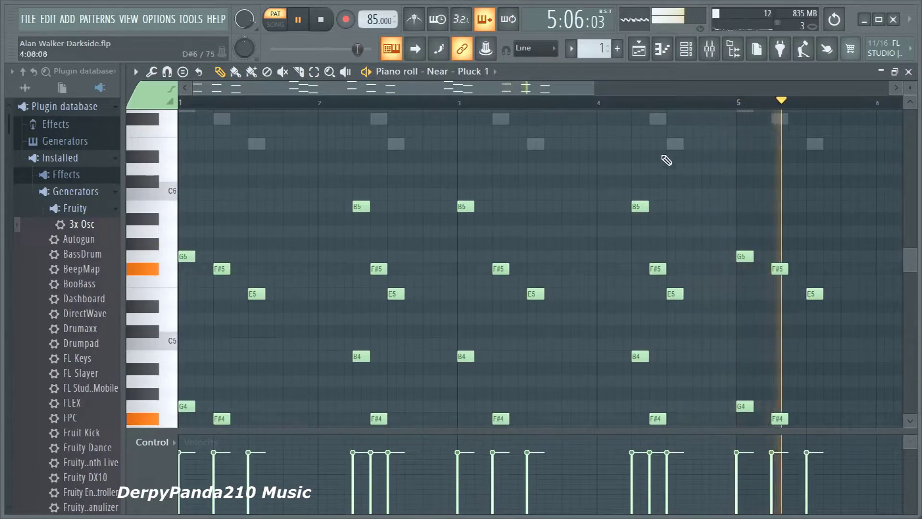
{"action": "key", "text": "space"}
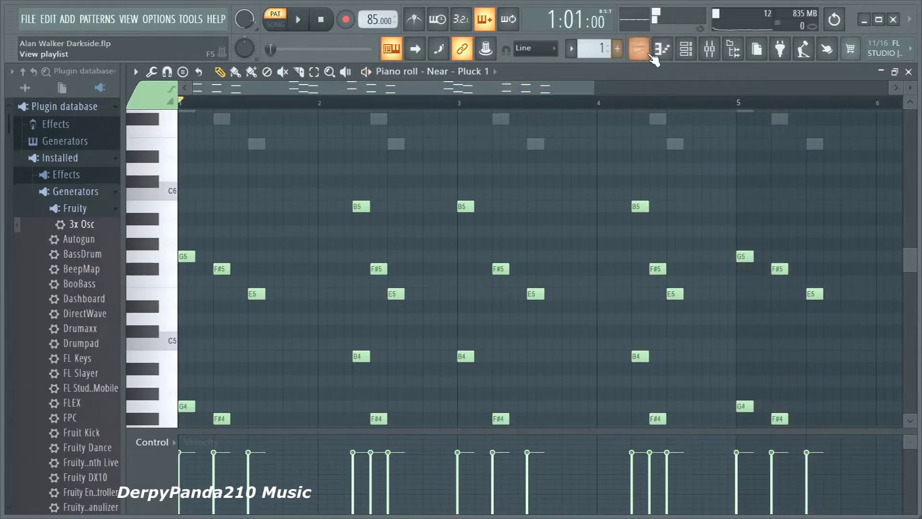
Select pattern 2 from the playlist and play its reFX Nexus notes in the piano roll, examining the full note range
{"action": "left_click", "coordinate": [649, 54]}
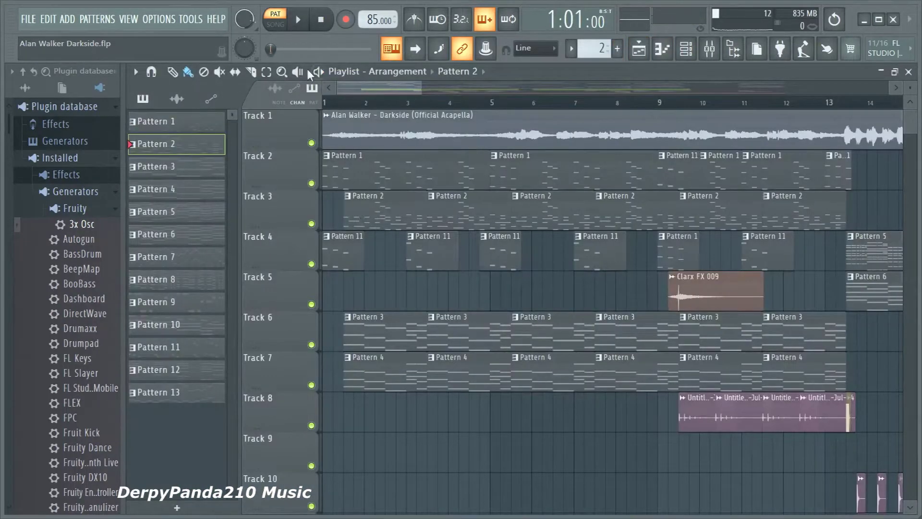
{"action": "left_click", "coordinate": [662, 49]}
{"action": "key", "text": "space"}
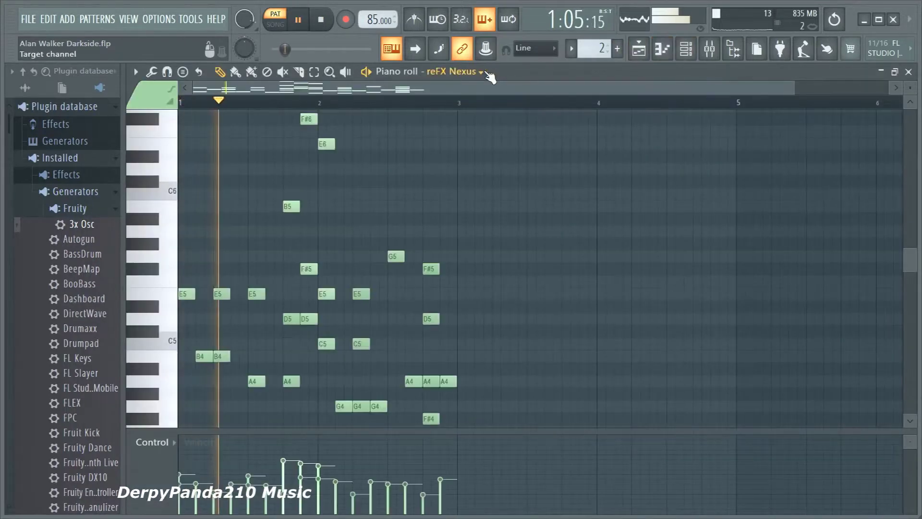
{"action": "scroll", "coordinate": [340, 197], "scroll_direction": "down", "scroll_amount": 3}
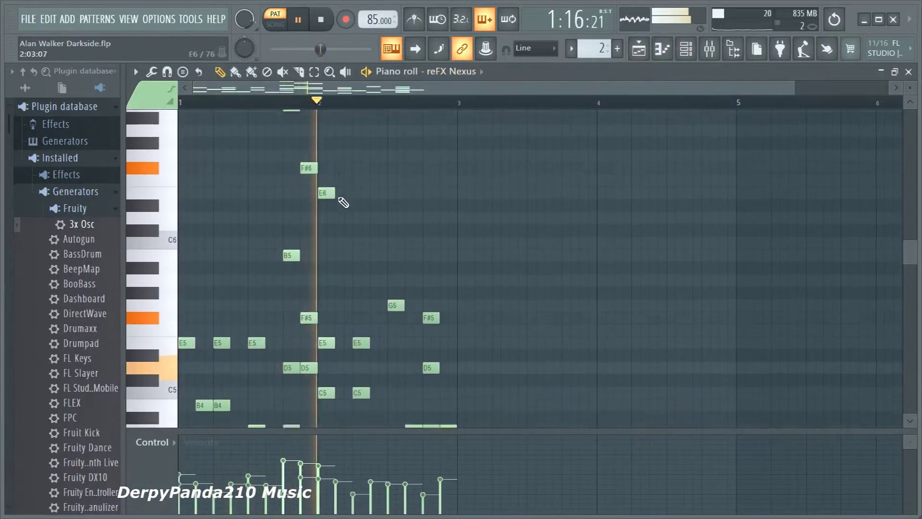
{"action": "scroll", "coordinate": [344, 207], "scroll_direction": "down", "scroll_amount": 3}
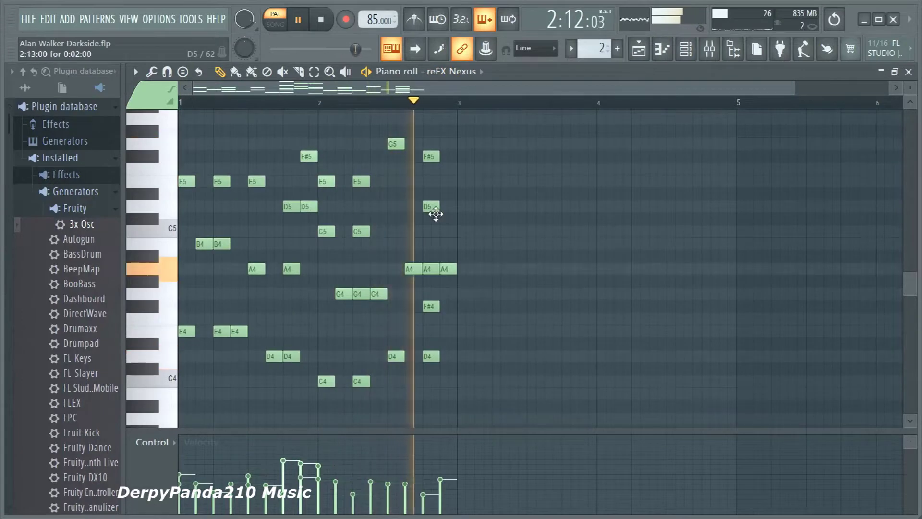
Inspect the preset loaded in the reFX Nexus channel, close the plugin and channel rack, and stop playback
{"action": "left_click", "coordinate": [686, 48]}
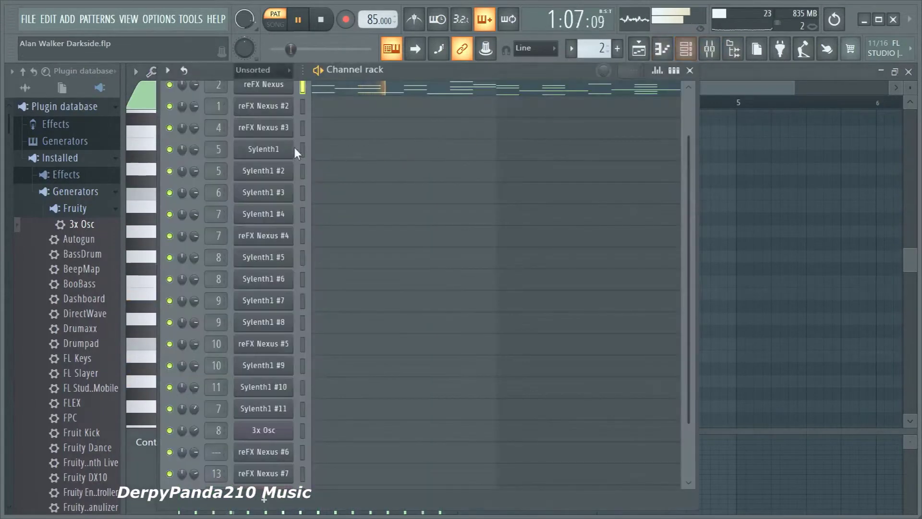
{"action": "left_click", "coordinate": [280, 130]}
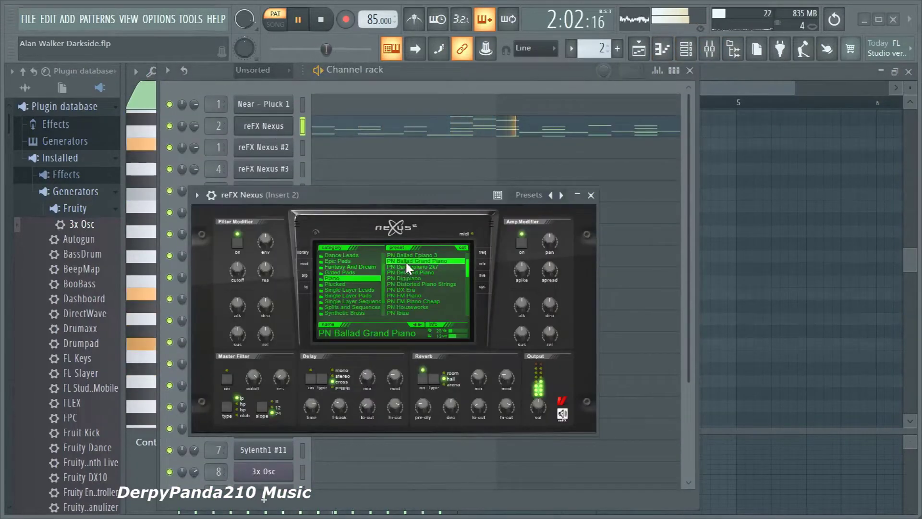
{"action": "left_click", "coordinate": [590, 195]}
{"action": "left_click", "coordinate": [690, 70]}
{"action": "key", "text": "space"}
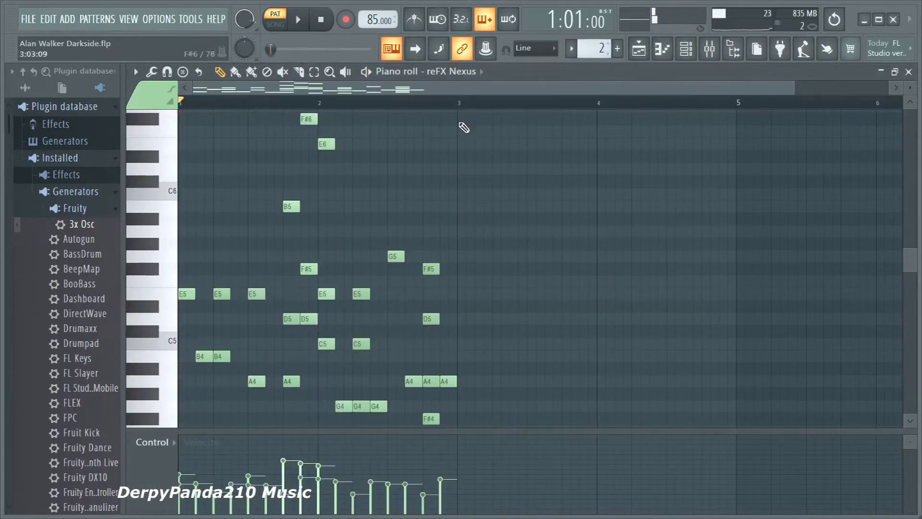
Switch to pattern 3 and play its reFX Nexus #2 chords in the piano roll, examining all the notes
{"action": "scroll", "coordinate": [463, 127], "scroll_direction": "down", "scroll_amount": 1}
{"action": "scroll", "coordinate": [581, 57], "scroll_direction": "up", "scroll_amount": 1}
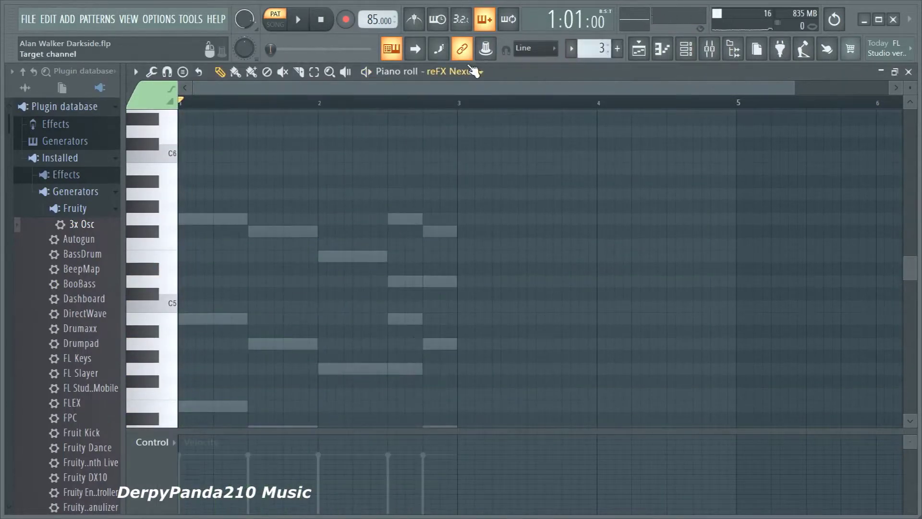
{"action": "scroll", "coordinate": [473, 71], "scroll_direction": "down", "scroll_amount": 1}
{"action": "scroll", "coordinate": [447, 140], "scroll_direction": "down", "scroll_amount": 3}
{"action": "key", "text": "space"}
{"action": "scroll", "coordinate": [341, 200], "scroll_direction": "up", "scroll_amount": 1}
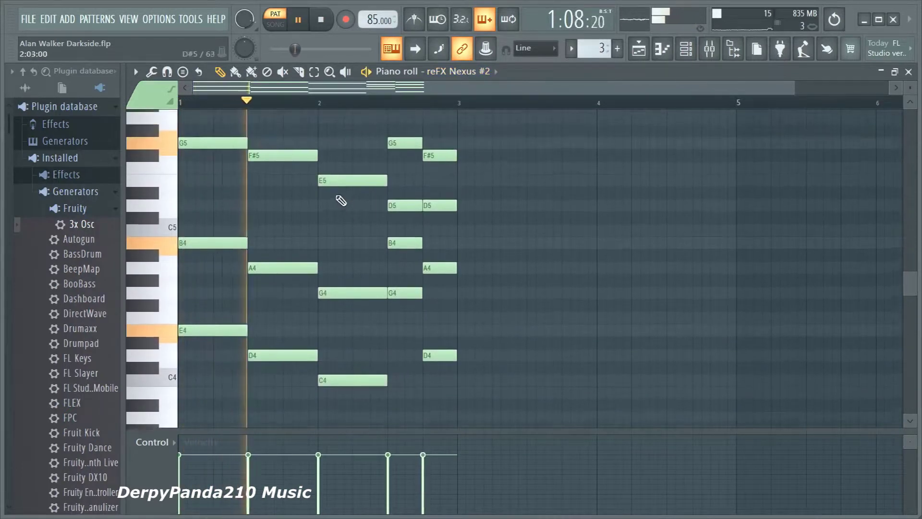
{"action": "scroll", "coordinate": [336, 206], "scroll_direction": "up", "scroll_amount": 1}
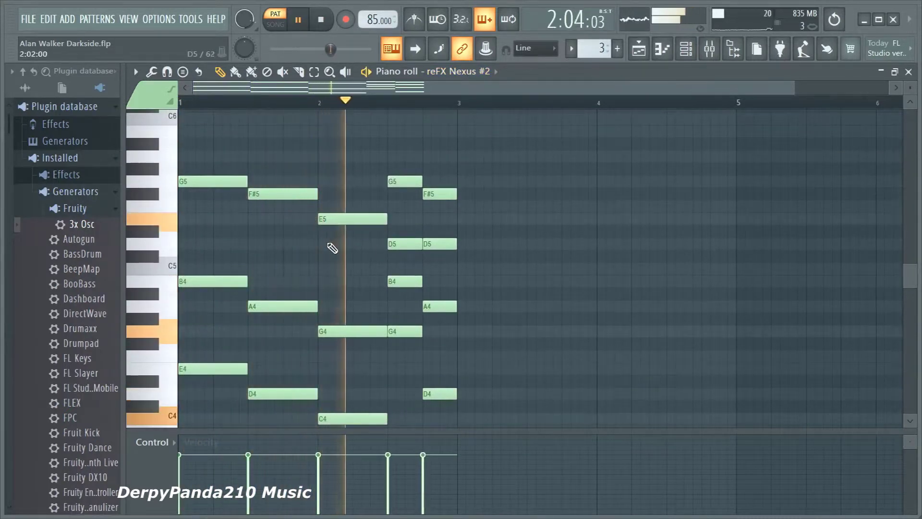
{"action": "scroll", "coordinate": [332, 246], "scroll_direction": "down", "scroll_amount": 1}
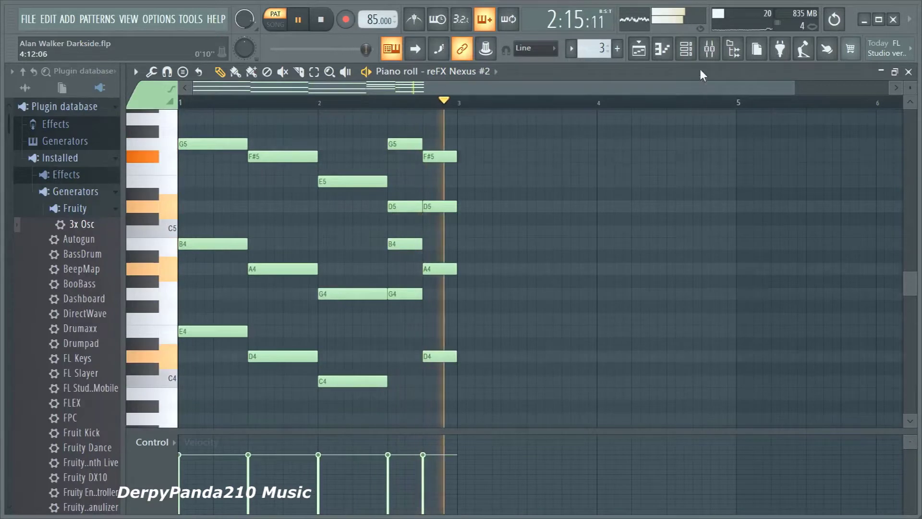
Inspect the preset loaded in the reFX Nexus #2 channel, close the plugin and channel rack, and stop playback
{"action": "left_click", "coordinate": [686, 49]}
{"action": "left_click", "coordinate": [252, 154]}
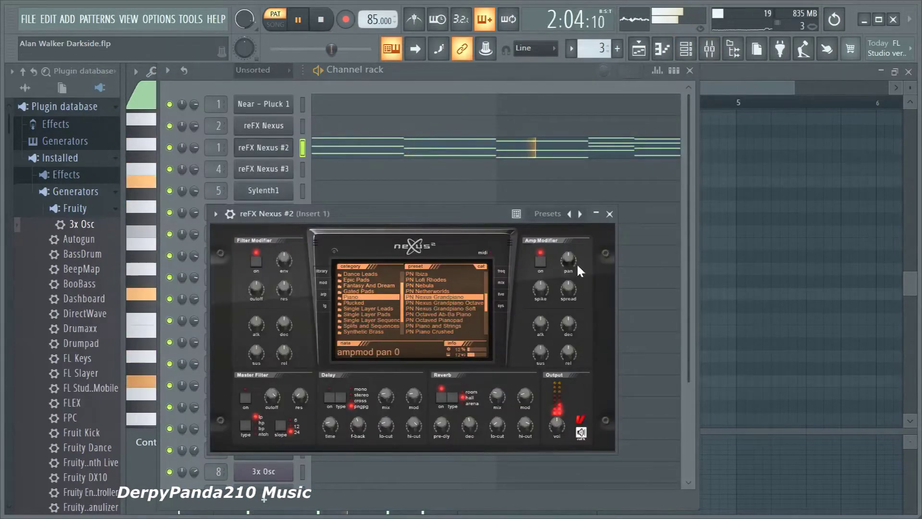
{"action": "left_click", "coordinate": [610, 214]}
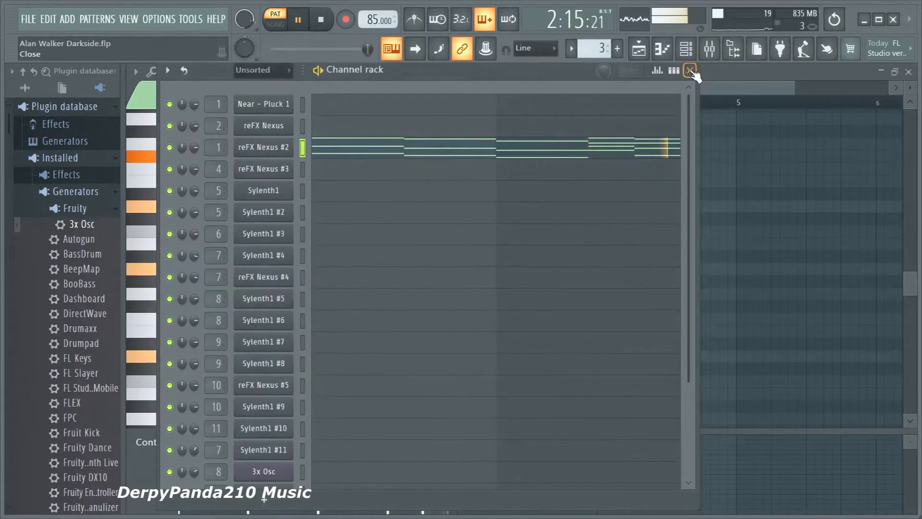
{"action": "left_click", "coordinate": [690, 70]}
{"action": "key", "text": "space"}
Switch to pattern 4 and play its reFX Nexus #3 chords in the piano roll
{"action": "left_click_drag", "start_coordinate": [595, 48], "coordinate": [594, 44]}
{"action": "scroll", "coordinate": [484, 75], "scroll_direction": "down", "scroll_amount": 1}
{"action": "scroll", "coordinate": [381, 206], "scroll_direction": "up", "scroll_amount": 4}
{"action": "key", "text": "space"}
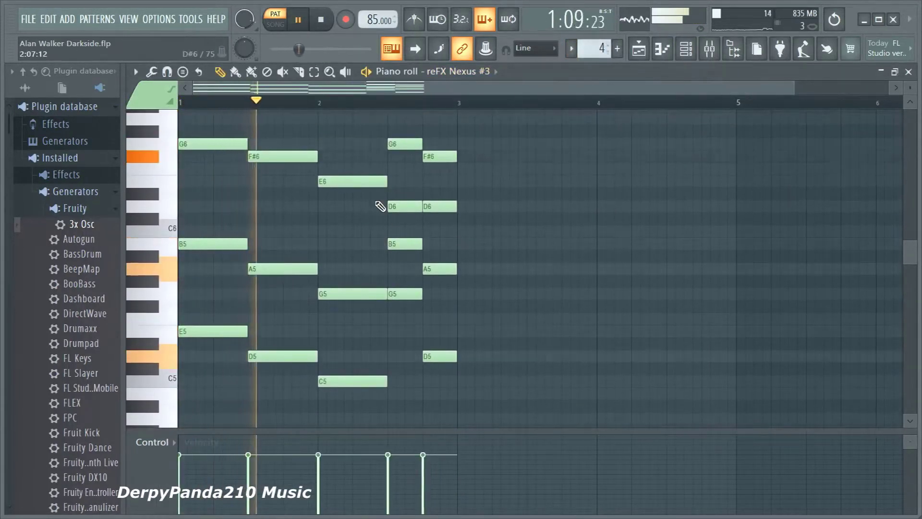
Inspect the preset loaded in the reFX Nexus #3 channel and close the plugin
{"action": "key", "text": "F6"}
{"action": "left_click", "coordinate": [261, 170]}
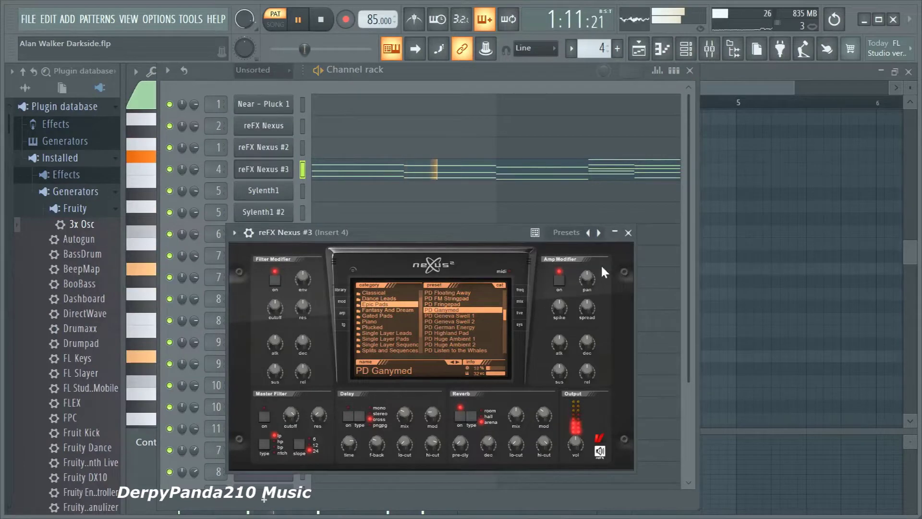
{"action": "left_click", "coordinate": [628, 233]}
Inspect the Fruity parametric EQ 2 curve on mixer Insert 4, close the open windows, and stop playback
{"action": "key", "text": "F9"}
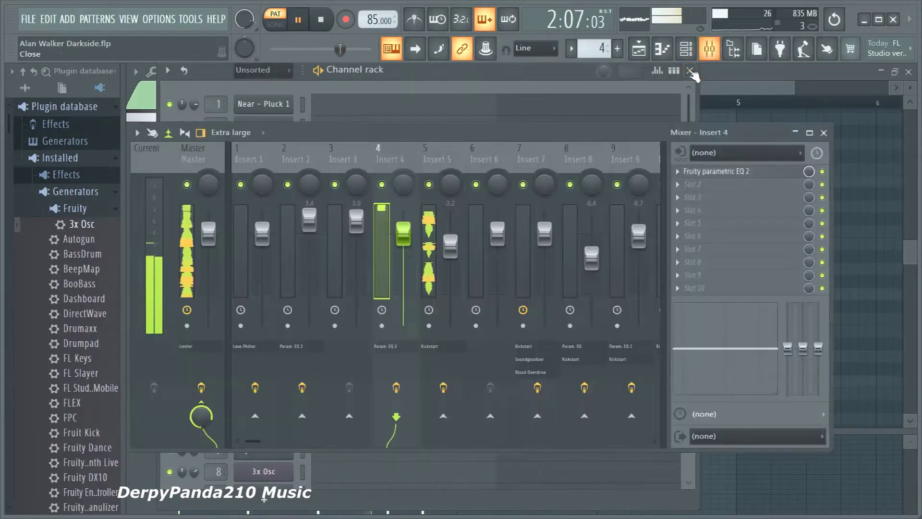
{"action": "left_click", "coordinate": [701, 172]}
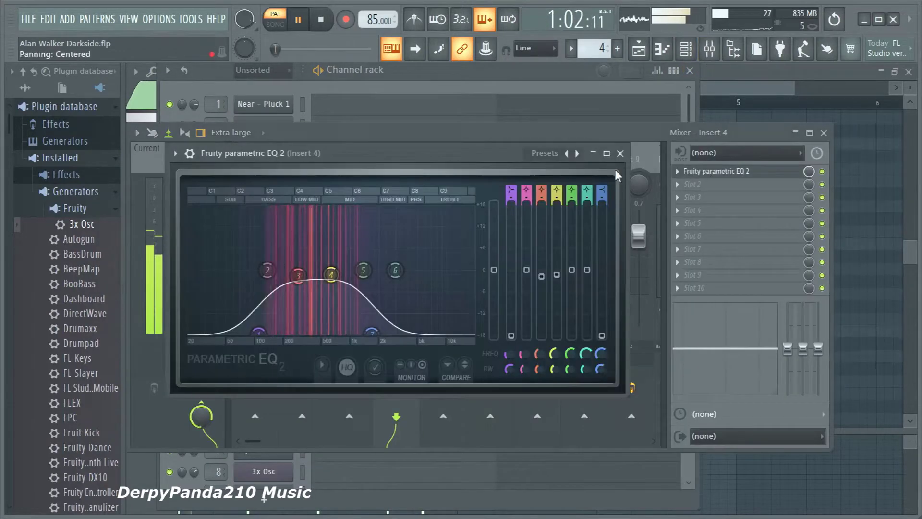
{"action": "left_click", "coordinate": [620, 154]}
{"action": "left_click", "coordinate": [824, 133]}
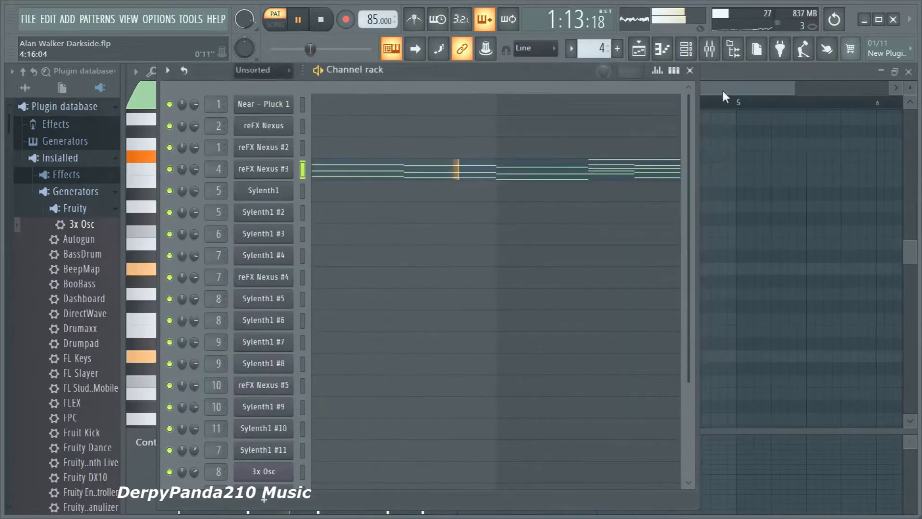
{"action": "left_click", "coordinate": [690, 71]}
{"action": "key", "text": "space"}
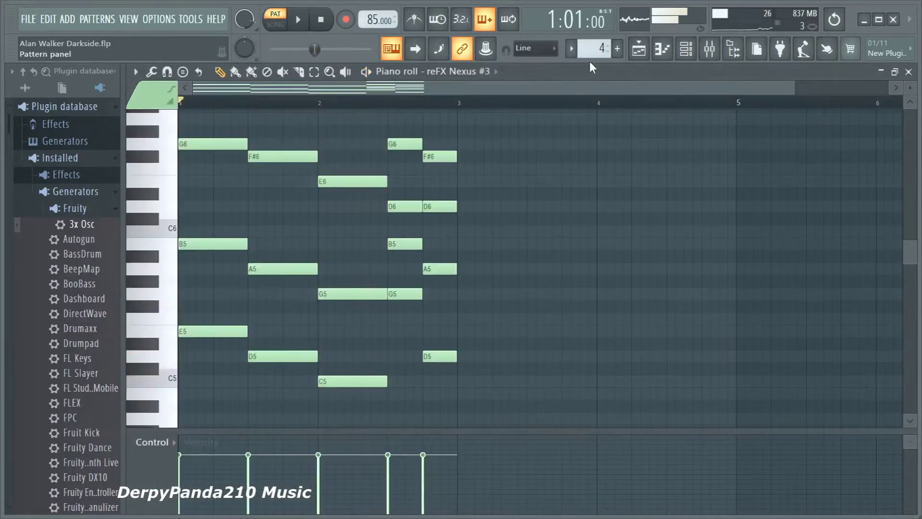
Switch to pattern 5 and show the Sylenth1 #10 channel's notes in the piano roll
{"action": "left_click_drag", "start_coordinate": [595, 48], "coordinate": [596, 43]}
{"action": "scroll", "coordinate": [514, 94], "scroll_direction": "down", "scroll_amount": 1}
{"action": "scroll", "coordinate": [472, 76], "scroll_direction": "down", "scroll_amount": 1}
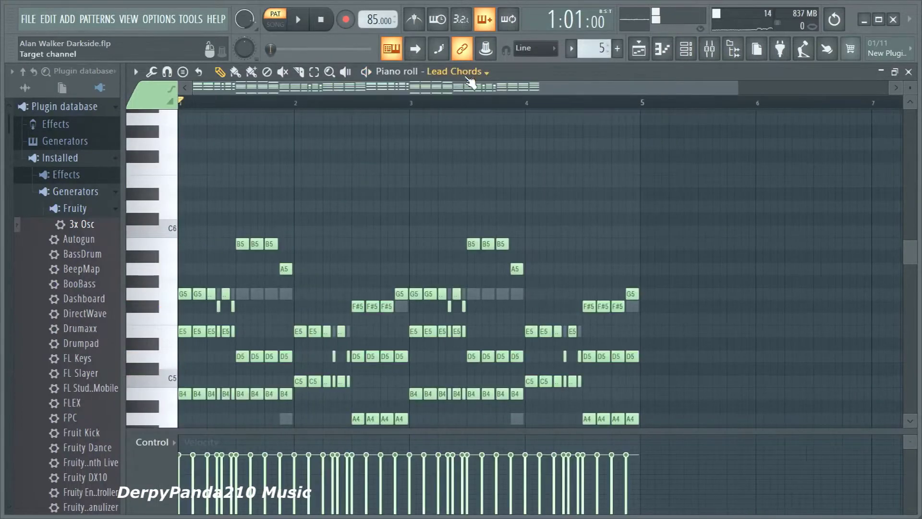
{"action": "scroll", "coordinate": [466, 102], "scroll_direction": "up", "scroll_amount": 2}
{"action": "scroll", "coordinate": [466, 102], "scroll_direction": "down", "scroll_amount": 2}
{"action": "scroll", "coordinate": [285, 106], "scroll_direction": "up", "scroll_amount": 1}
{"action": "scroll", "coordinate": [288, 118], "scroll_direction": "down", "scroll_amount": 2}
{"action": "scroll", "coordinate": [431, 78], "scroll_direction": "down", "scroll_amount": 1}
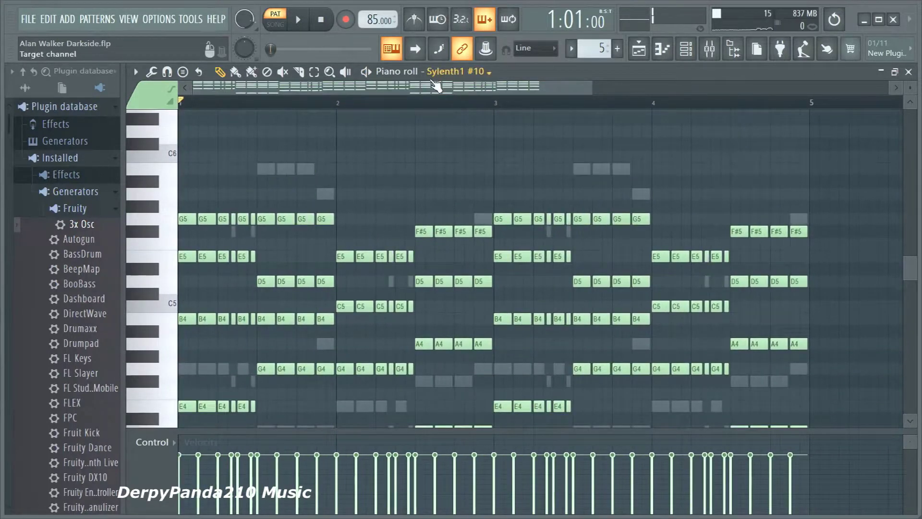
Play pattern 5 while examining the Sylenth1 #10 chords across the piano roll, and stop playback
{"action": "scroll", "coordinate": [416, 172], "scroll_direction": "down", "scroll_amount": 4}
{"action": "scroll", "coordinate": [415, 172], "scroll_direction": "up", "scroll_amount": 4}
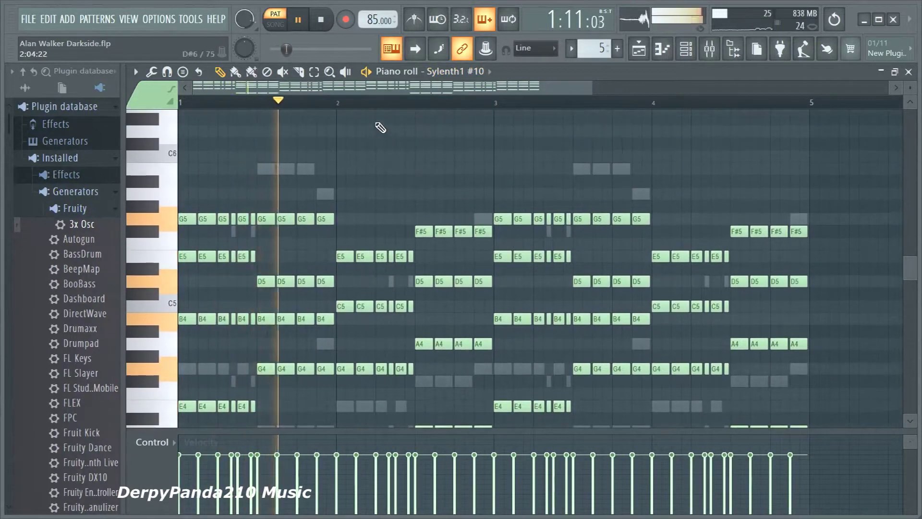
{"action": "scroll", "coordinate": [375, 108], "scroll_direction": "down", "scroll_amount": 1}
{"action": "scroll", "coordinate": [373, 179], "scroll_direction": "down", "scroll_amount": 1}
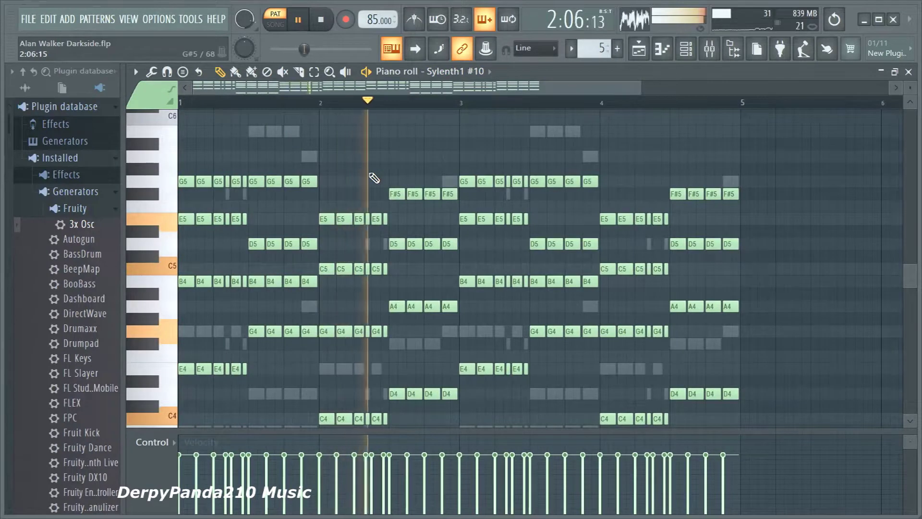
{"action": "scroll", "coordinate": [374, 178], "scroll_direction": "up", "scroll_amount": 1}
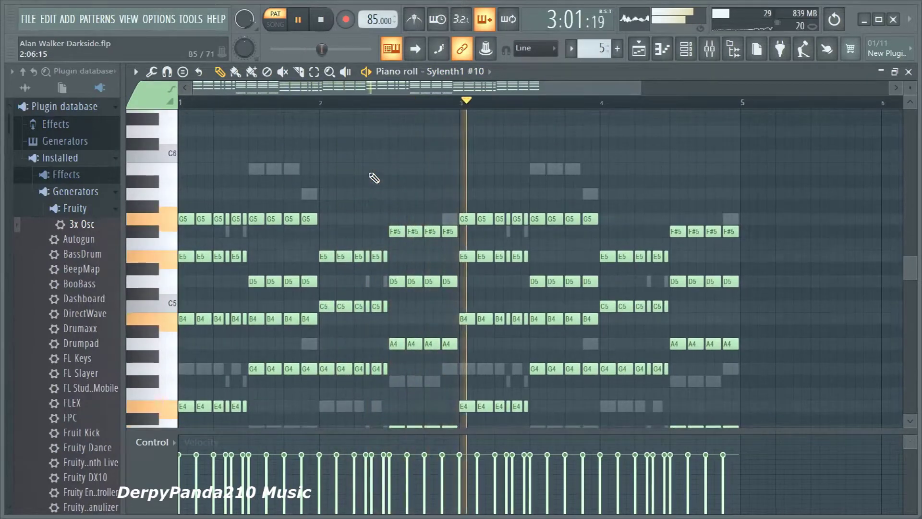
{"action": "scroll", "coordinate": [374, 178], "scroll_direction": "down", "scroll_amount": 1}
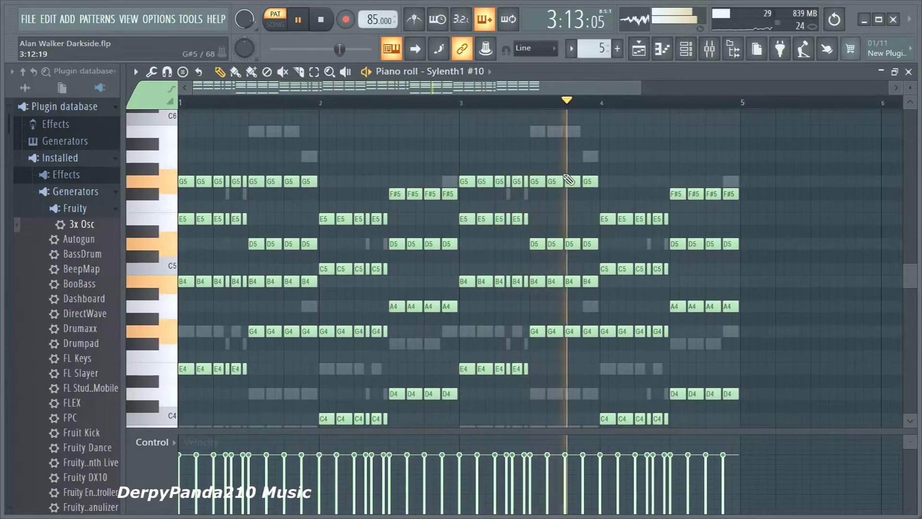
{"action": "scroll", "coordinate": [634, 199], "scroll_direction": "down", "scroll_amount": 6}
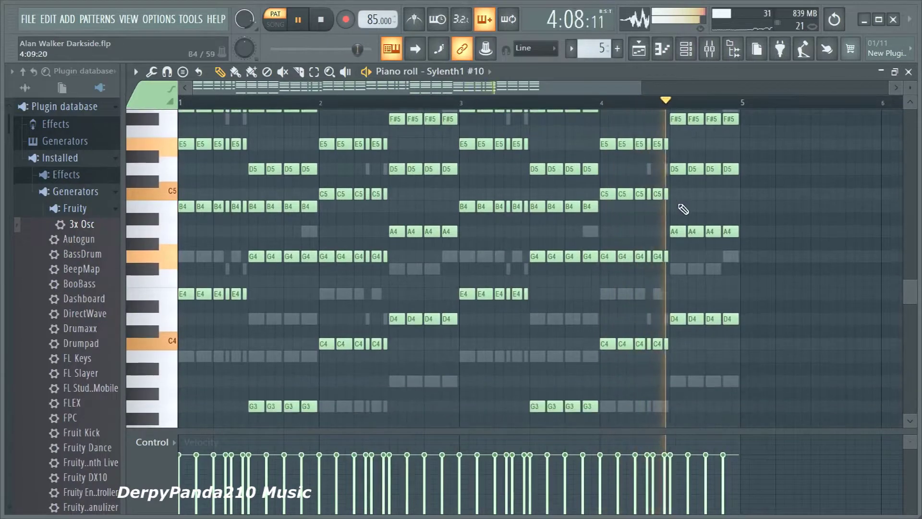
{"action": "scroll", "coordinate": [643, 203], "scroll_direction": "up", "scroll_amount": 6}
{"action": "key", "text": "space"}
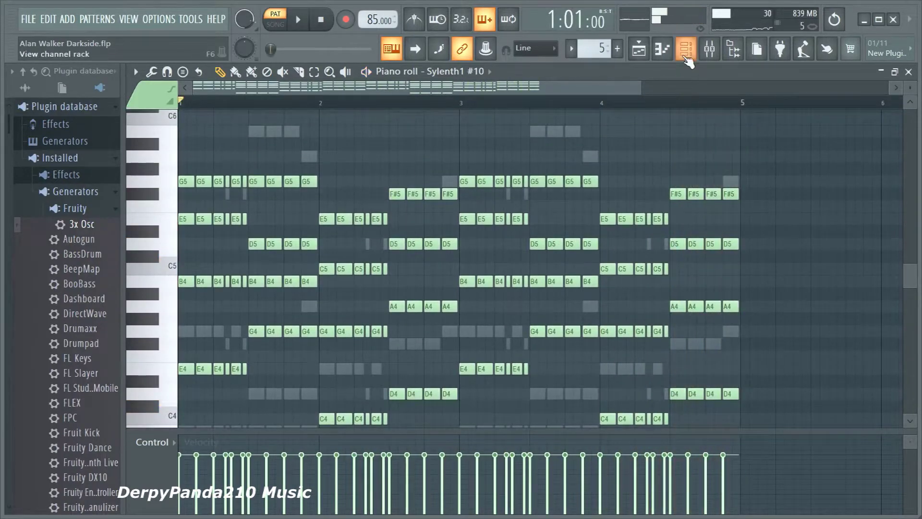
View the Sylenth1 channel's plugin from the channel rack, and play pattern 5 with that channel soloed
{"action": "key", "text": "F6"}
{"action": "left_click", "coordinate": [257, 191]}
{"action": "key", "text": "Escape"}
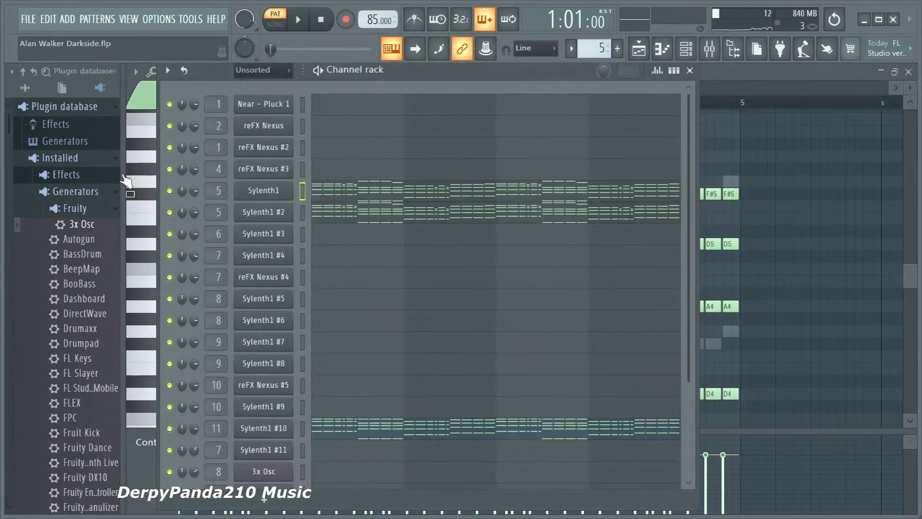
{"action": "right_click", "coordinate": [180, 191]}
{"action": "key", "text": "space"}
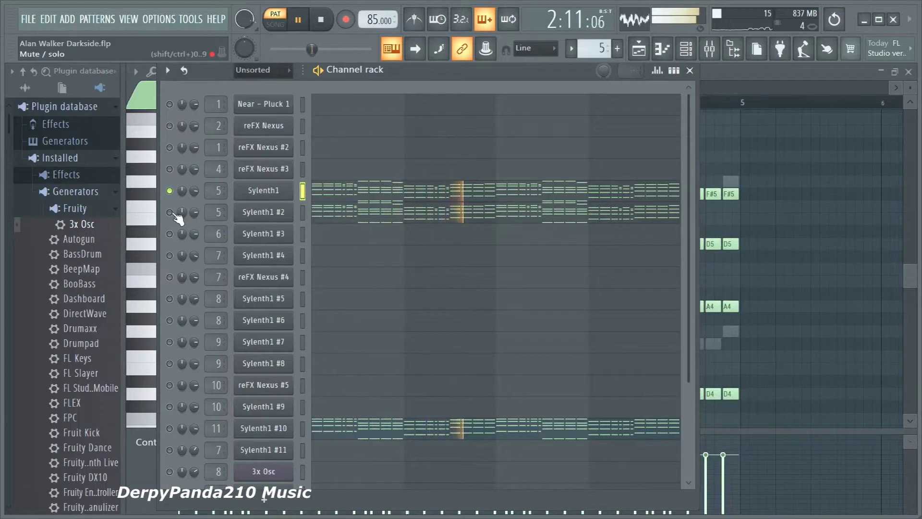
Solo the Sylenth1 #2 channel and listen to it while looking through the other channels in the rack
{"action": "right_click", "coordinate": [170, 212]}
{"action": "key", "text": "space"}
{"action": "scroll", "coordinate": [246, 289], "scroll_direction": "down", "scroll_amount": 1}
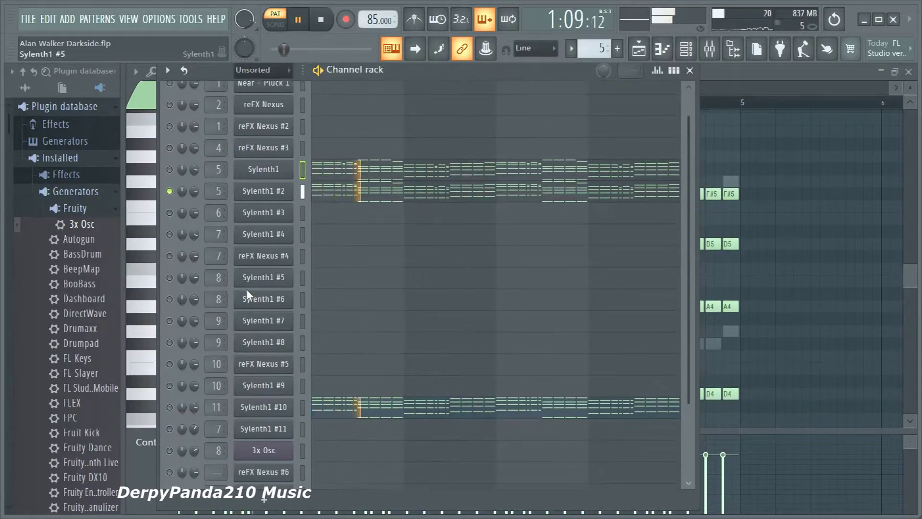
{"action": "scroll", "coordinate": [254, 298], "scroll_direction": "down", "scroll_amount": 2}
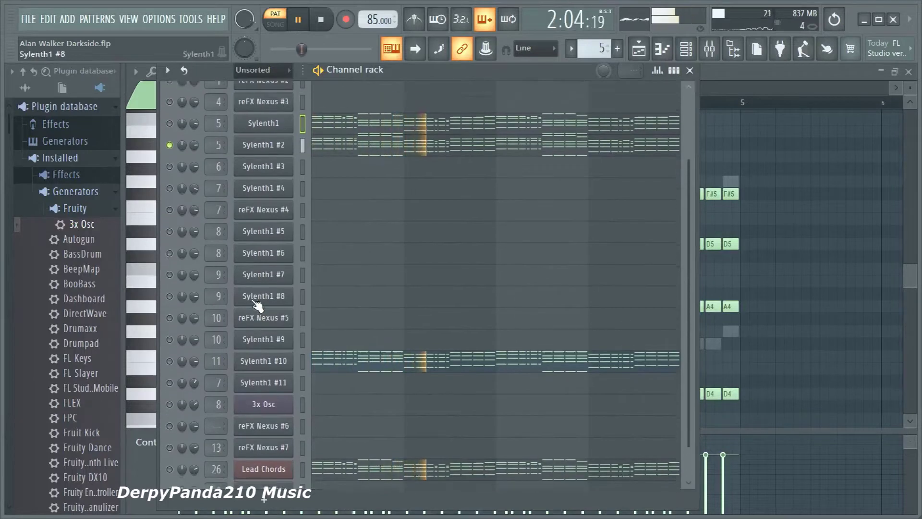
{"action": "scroll", "coordinate": [257, 304], "scroll_direction": "down", "scroll_amount": 1}
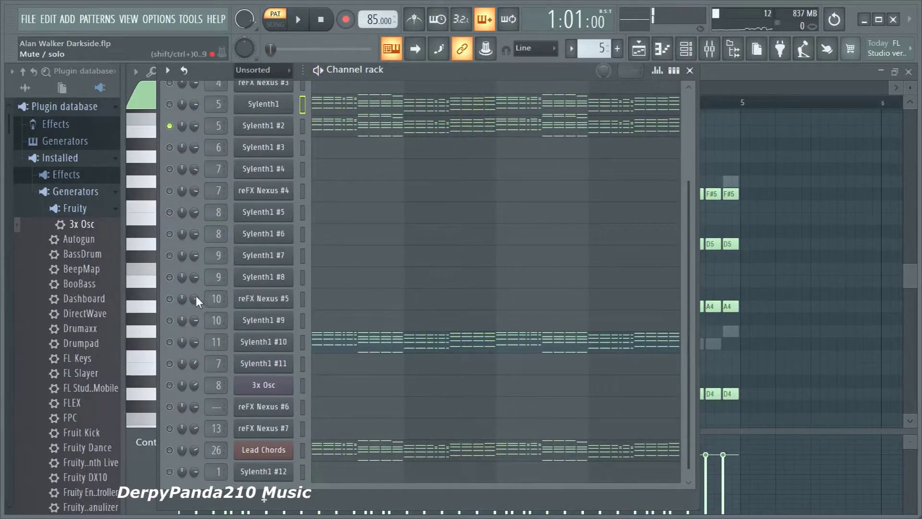
Solo the Sylenth1 #10 channel and play pattern 5 to hear it alone
{"action": "key", "text": "space"}
{"action": "scroll", "coordinate": [288, 320], "scroll_direction": "down", "scroll_amount": 1}
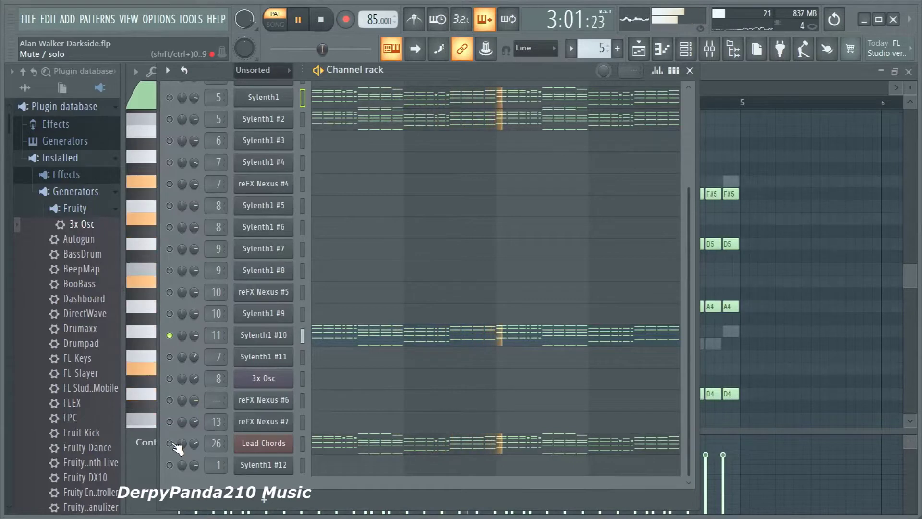
Play pattern 5 with the Lead Chords channel soloed, restore all channels, and close the channel rack
{"action": "key", "text": "space"}
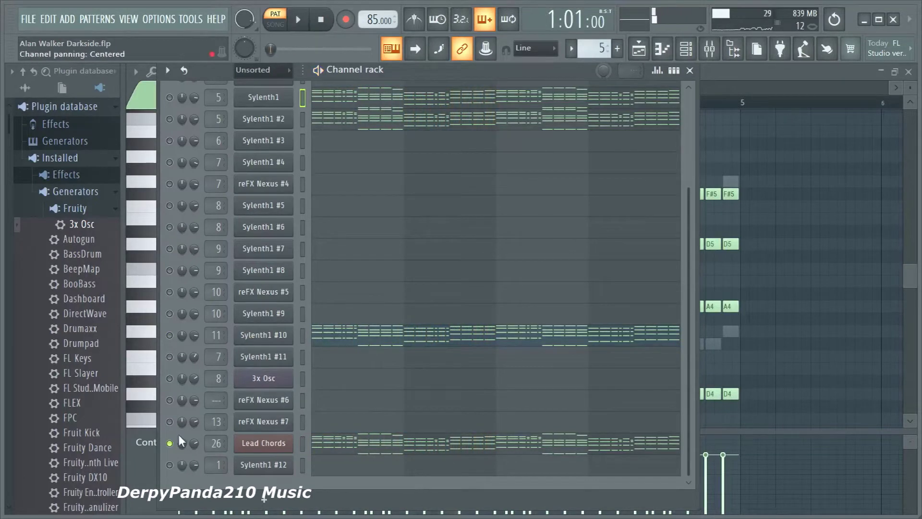
{"action": "key", "text": "space"}
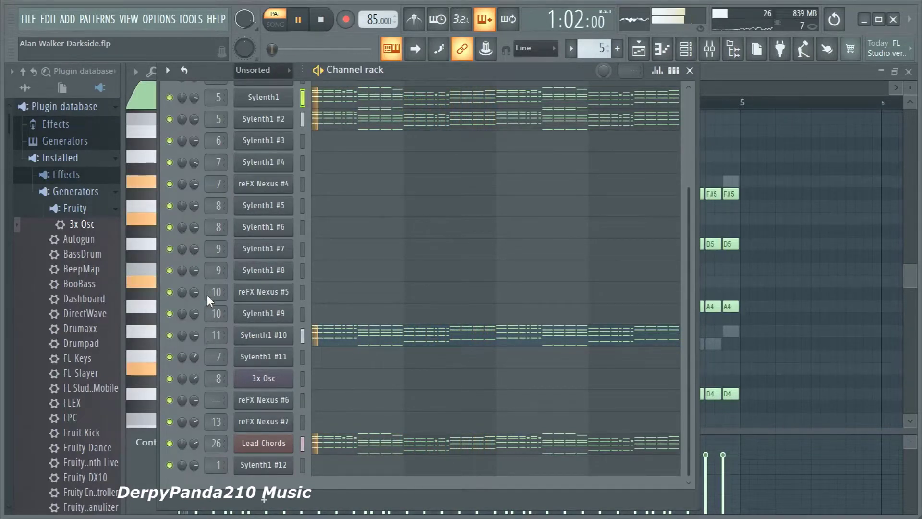
{"action": "left_click", "coordinate": [690, 71]}
View the Kickstart effect on mixer Insert 5 while pattern 5 plays, and close its window
{"action": "key", "text": "F9"}
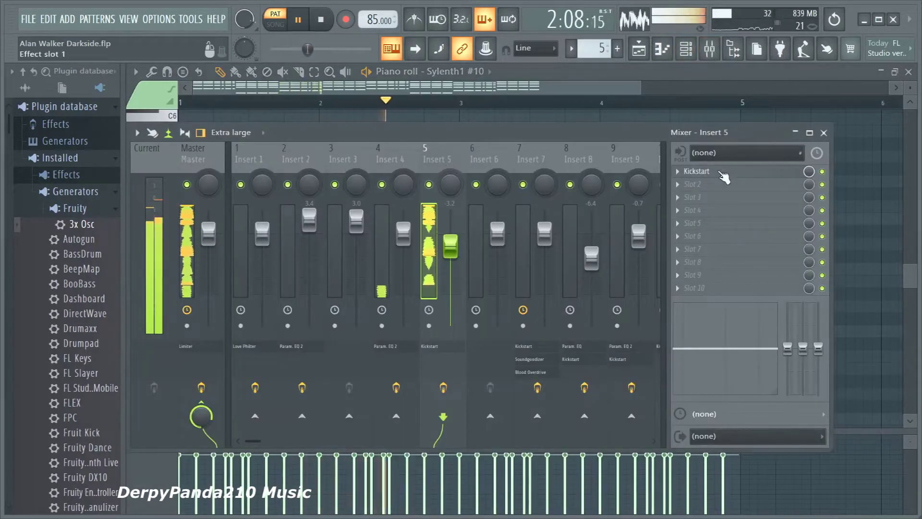
{"action": "left_click", "coordinate": [721, 172]}
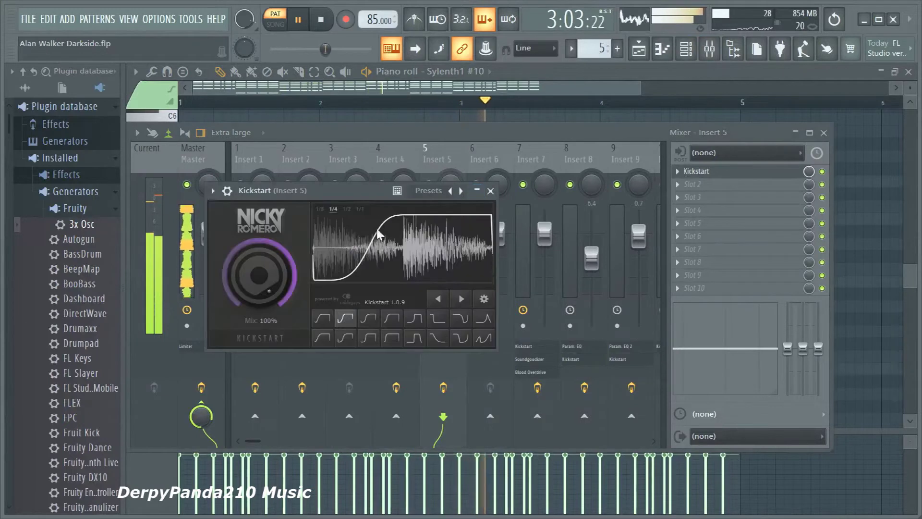
{"action": "left_click", "coordinate": [491, 192]}
Select mixer Insert 11 and view its Kickstart effect while pattern 5 plays
{"action": "scroll", "coordinate": [528, 183], "scroll_direction": "down", "scroll_amount": 3}
{"action": "left_click", "coordinate": [570, 154]}
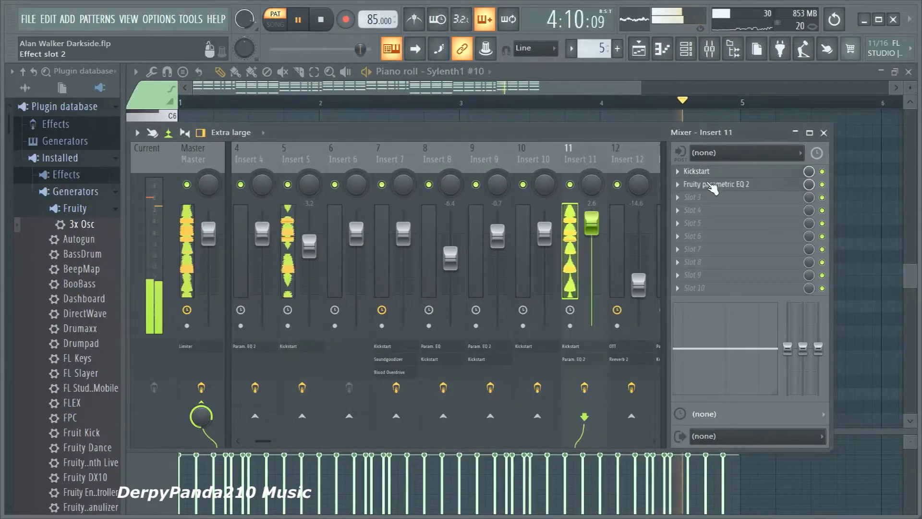
{"action": "left_click", "coordinate": [697, 172]}
{"action": "left_click", "coordinate": [416, 116]}
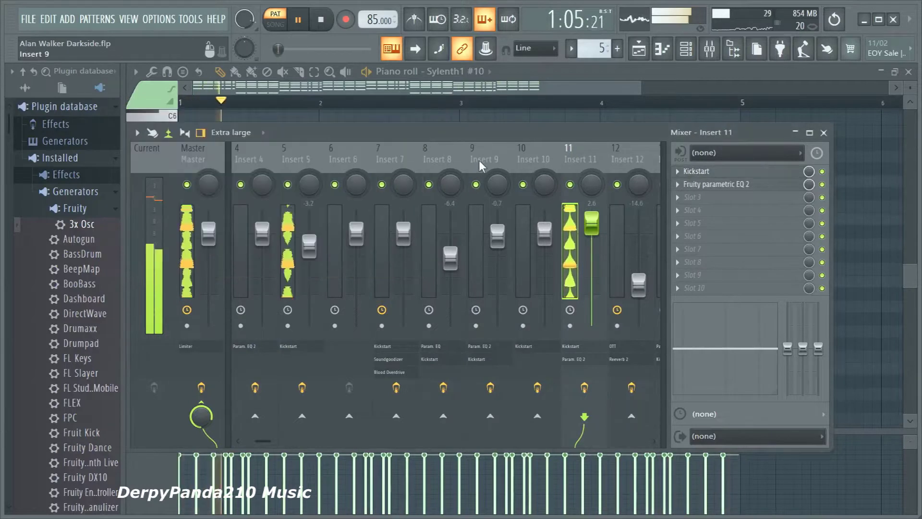
Select mixer Insert 26 and view its Kickstart effect, close the mixer, and stop playback
{"action": "scroll", "coordinate": [486, 160], "scroll_direction": "down", "scroll_amount": 14}
{"action": "left_click", "coordinate": [460, 154]}
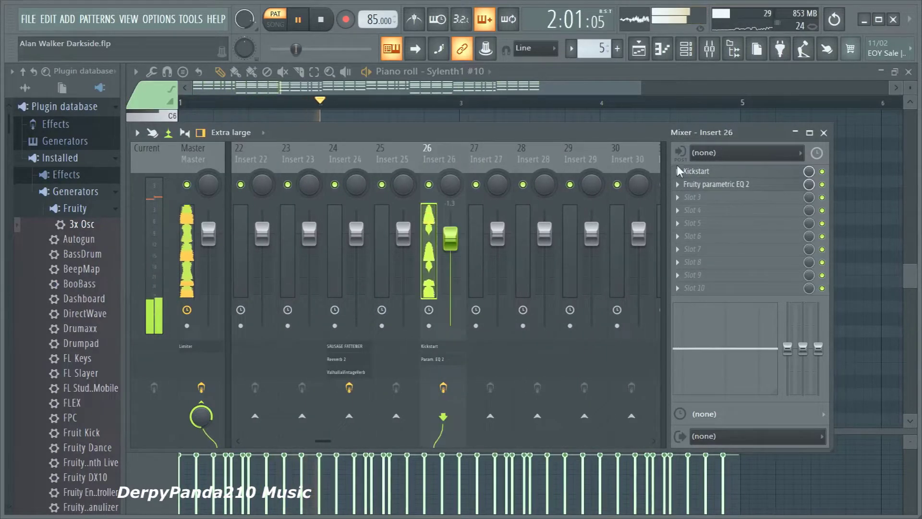
{"action": "left_click", "coordinate": [713, 173]}
{"action": "left_click", "coordinate": [508, 207]}
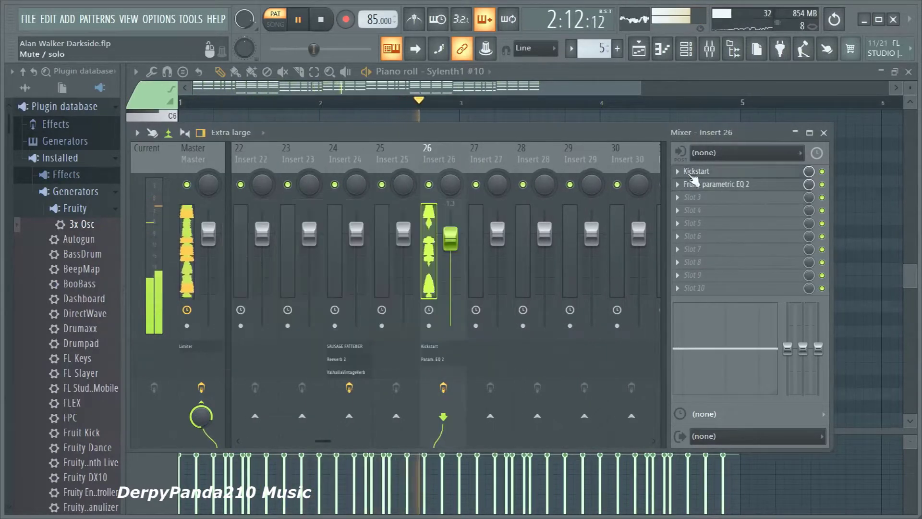
{"action": "left_click", "coordinate": [824, 133]}
{"action": "key", "text": "space"}
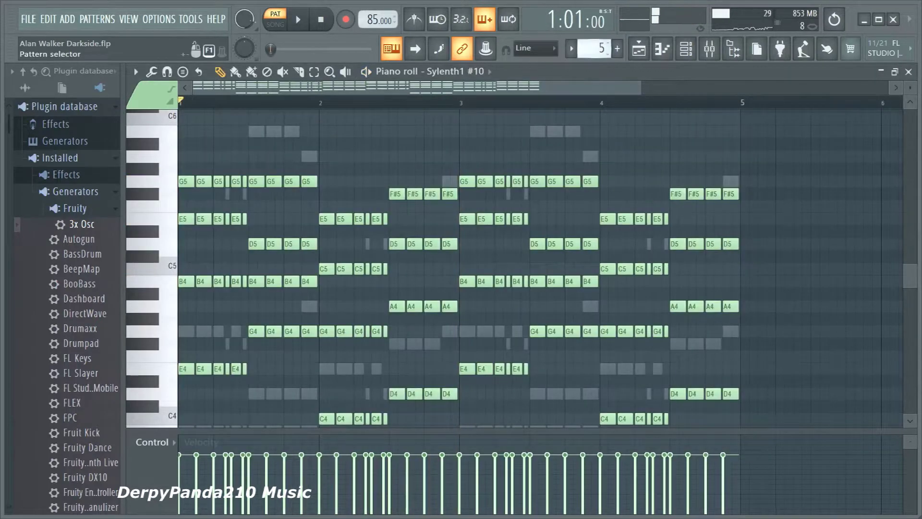
Switch to pattern 6, play its Sylenth1 #3 chords in the piano roll, and view that channel's synth preset
{"action": "left_click_drag", "start_coordinate": [595, 49], "coordinate": [595, 42]}
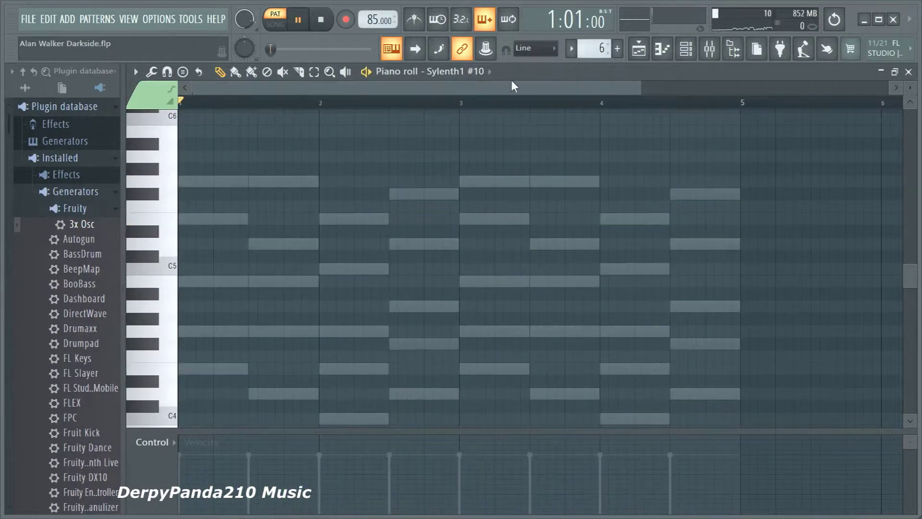
{"action": "scroll", "coordinate": [473, 72], "scroll_direction": "up", "scroll_amount": 2}
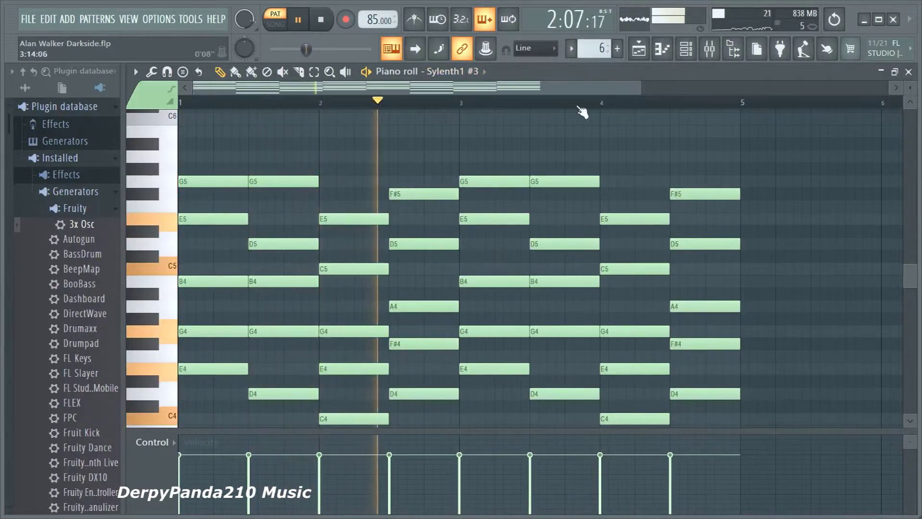
{"action": "left_click", "coordinate": [686, 48]}
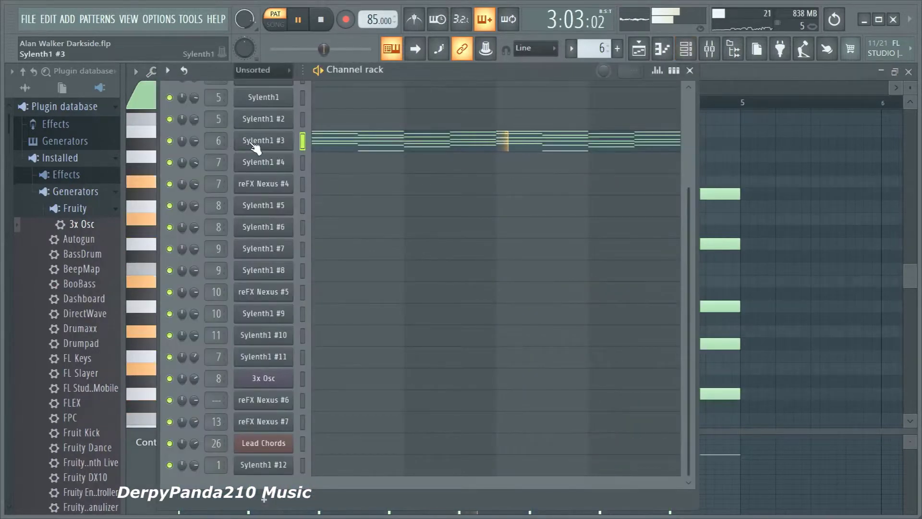
{"action": "left_click", "coordinate": [255, 144]}
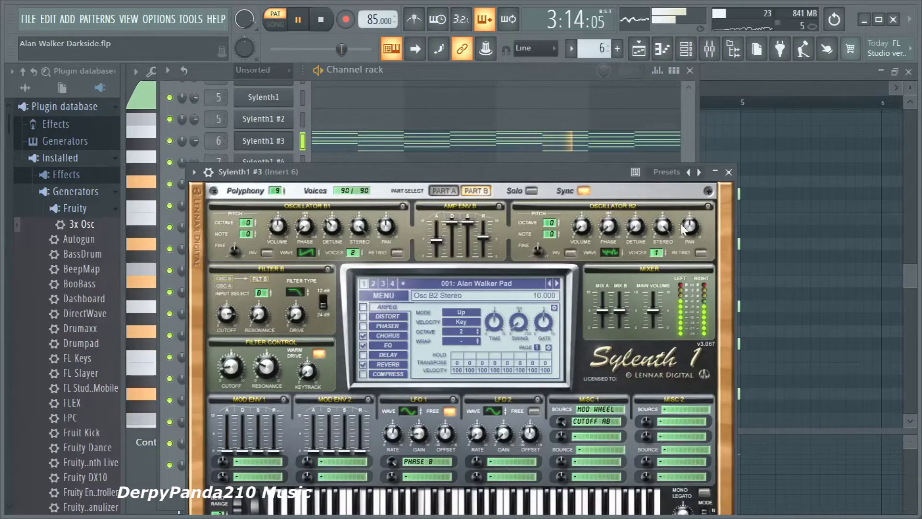
{"action": "left_click", "coordinate": [728, 172]}
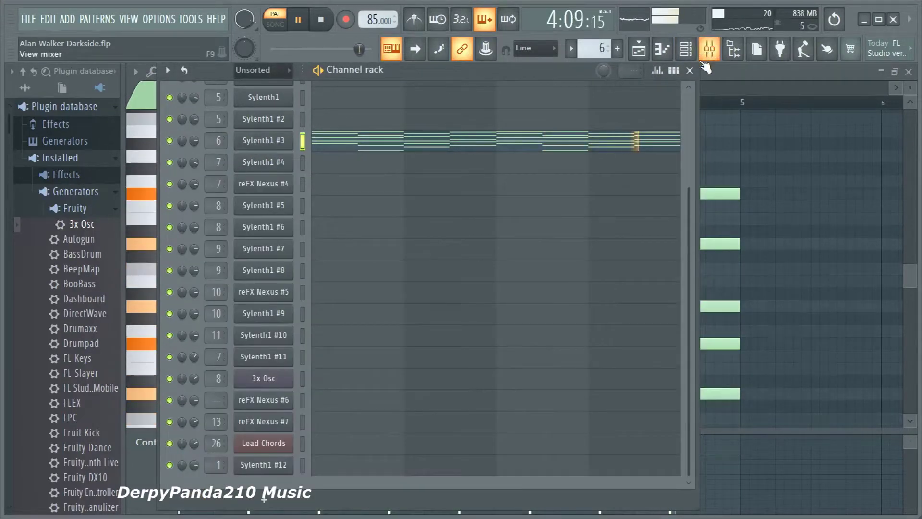
{"action": "left_click", "coordinate": [691, 72]}
{"action": "key", "text": "space"}
Switch to pattern 7 and play it while examining the whole Sylenth1 #11 melody in the piano roll
{"action": "left_click_drag", "start_coordinate": [595, 49], "coordinate": [596, 49]}
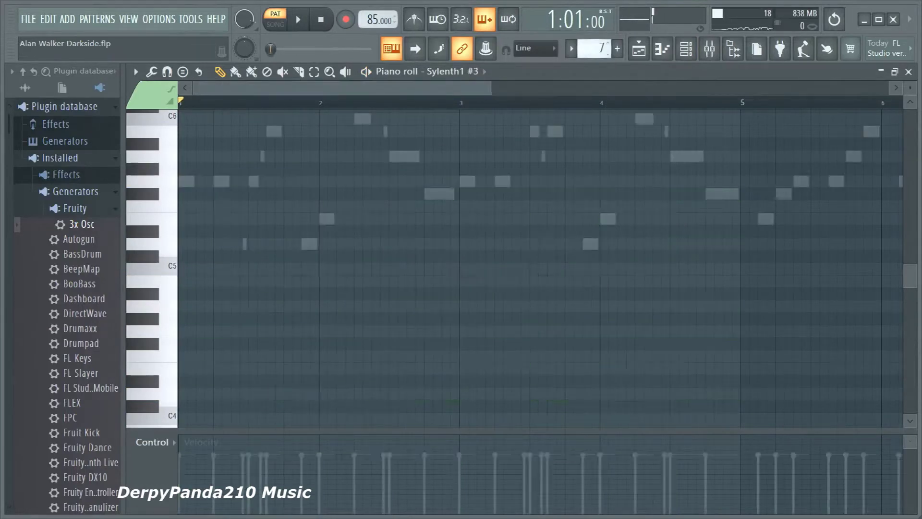
{"action": "left_click_drag", "start_coordinate": [595, 49], "coordinate": [596, 66]}
{"action": "scroll", "coordinate": [592, 52], "scroll_direction": "up", "scroll_amount": 2}
{"action": "key", "text": "space"}
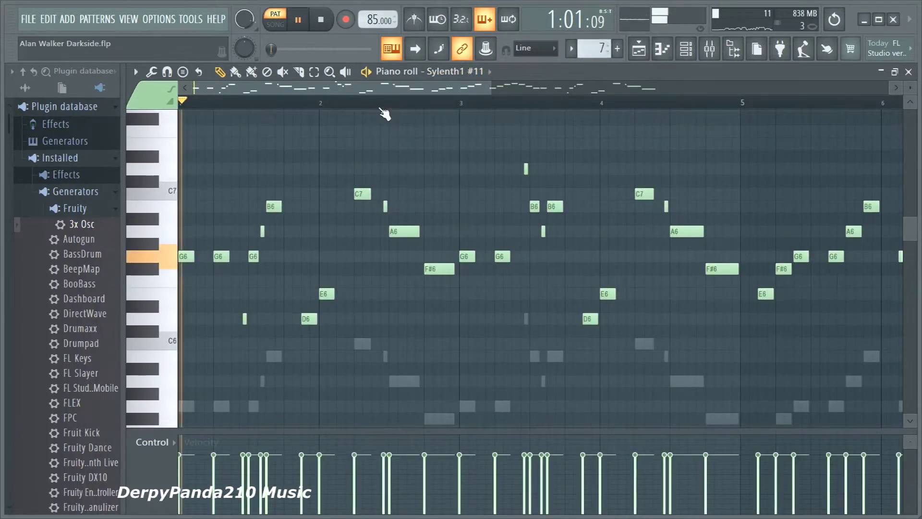
{"action": "scroll", "coordinate": [381, 109], "scroll_direction": "down", "scroll_amount": 3}
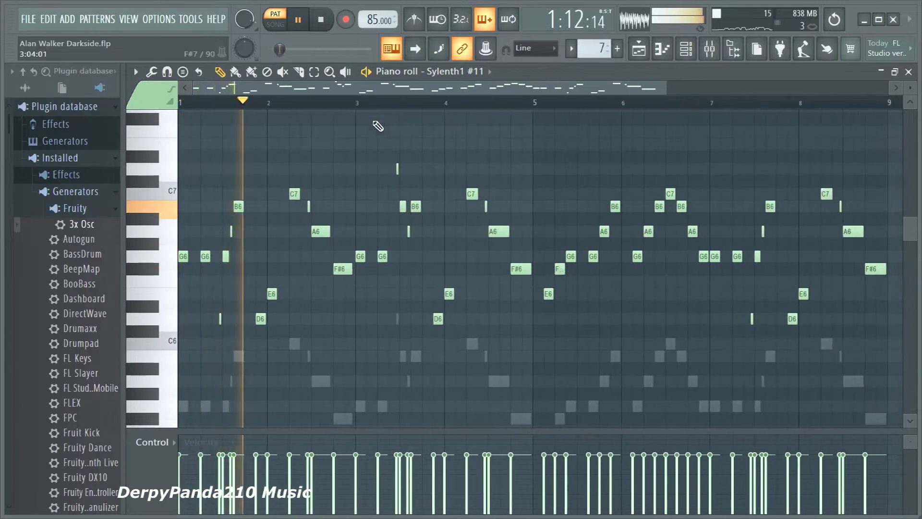
{"action": "scroll", "coordinate": [373, 156], "scroll_direction": "down", "scroll_amount": 1}
{"action": "scroll", "coordinate": [376, 162], "scroll_direction": "up", "scroll_amount": 1}
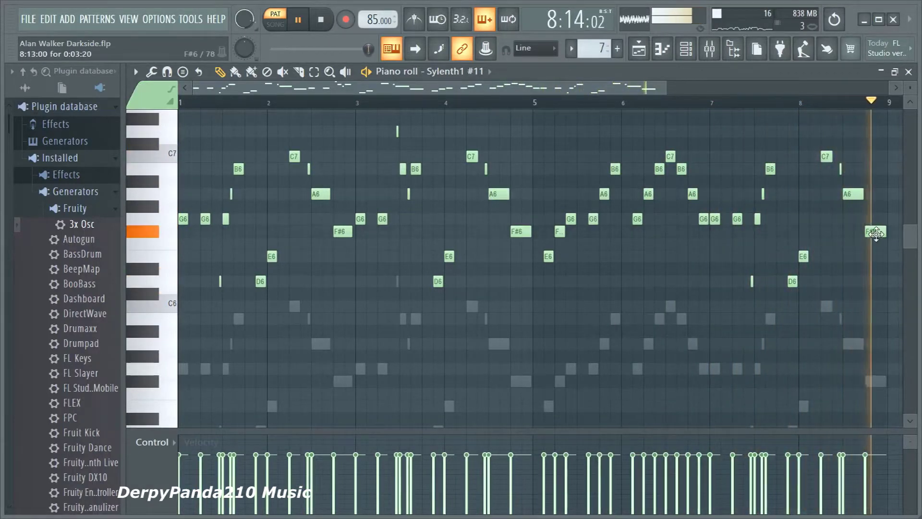
{"action": "key", "text": "space"}
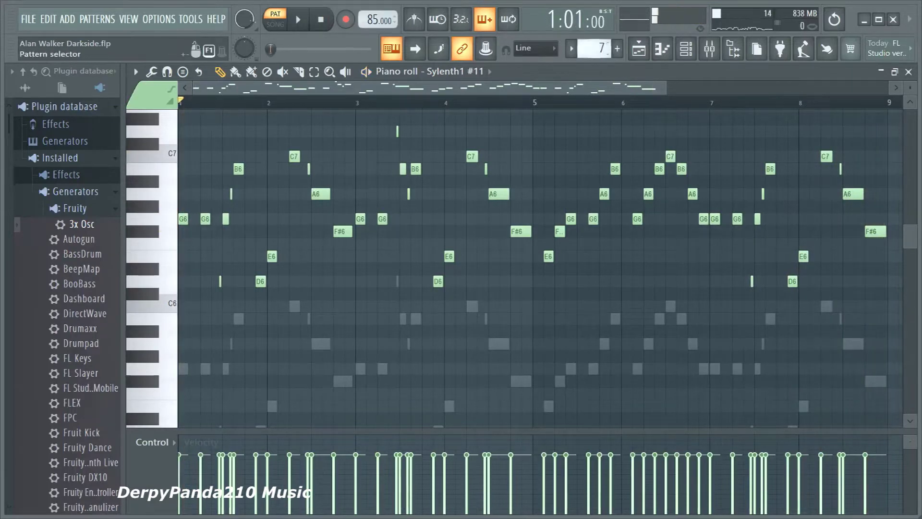
View the plugins of the Sylenth1 #4 and reFX Nexus #4 channels from pattern 7's channel rack
{"action": "left_click_drag", "start_coordinate": [595, 48], "coordinate": [596, 44]}
{"action": "key", "text": "F6"}
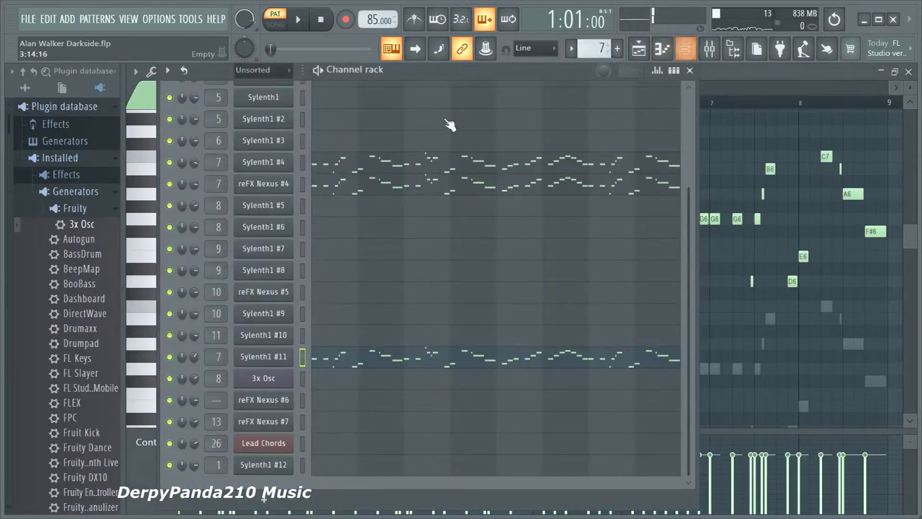
{"action": "left_click", "coordinate": [250, 163]}
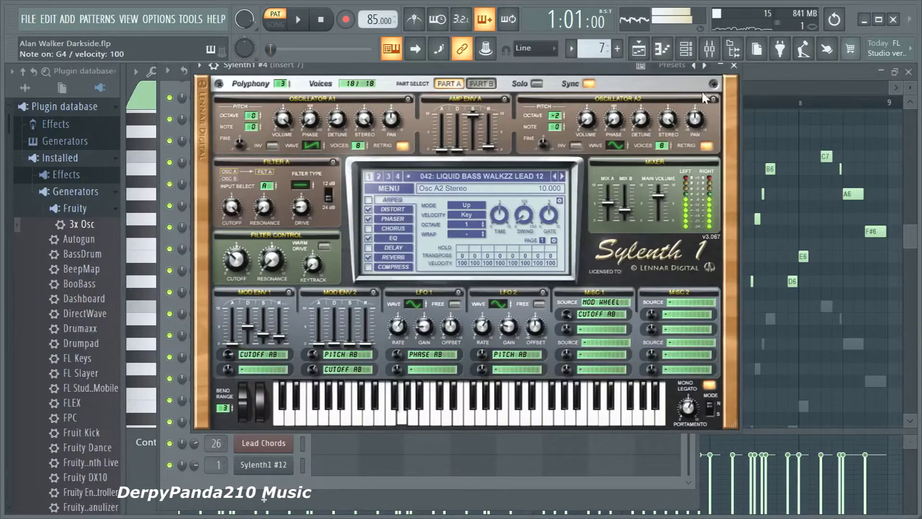
{"action": "left_click", "coordinate": [734, 66]}
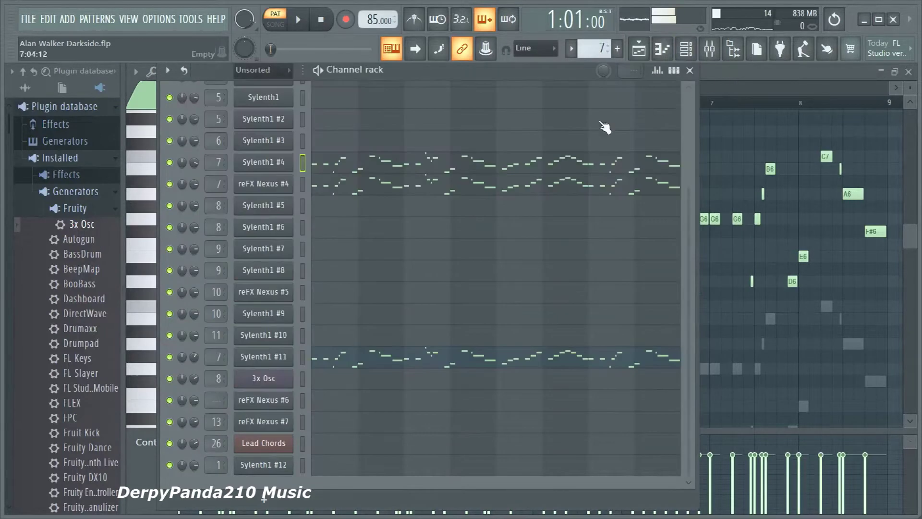
{"action": "left_click", "coordinate": [283, 185]}
{"action": "left_click", "coordinate": [626, 211]}
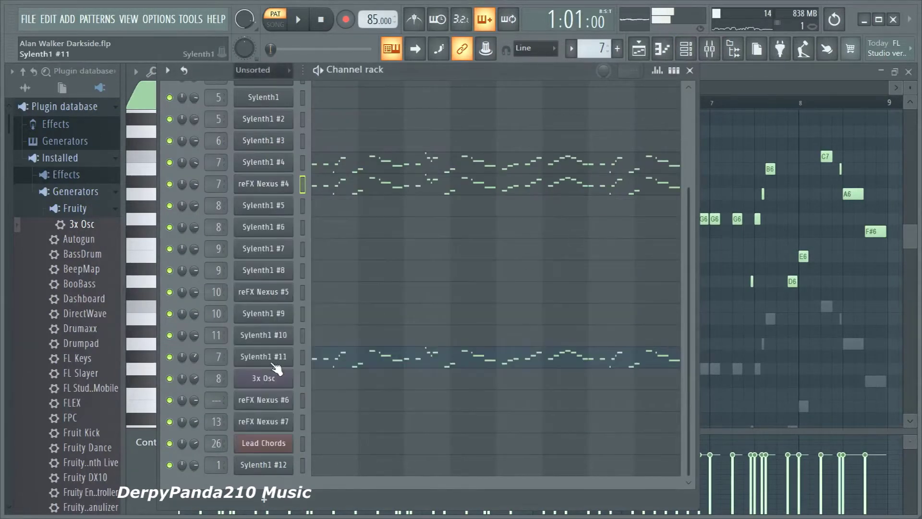
View the Sylenth1 #11 channel's synth preset, and close the plugin and the channel rack
{"action": "left_click", "coordinate": [269, 355]}
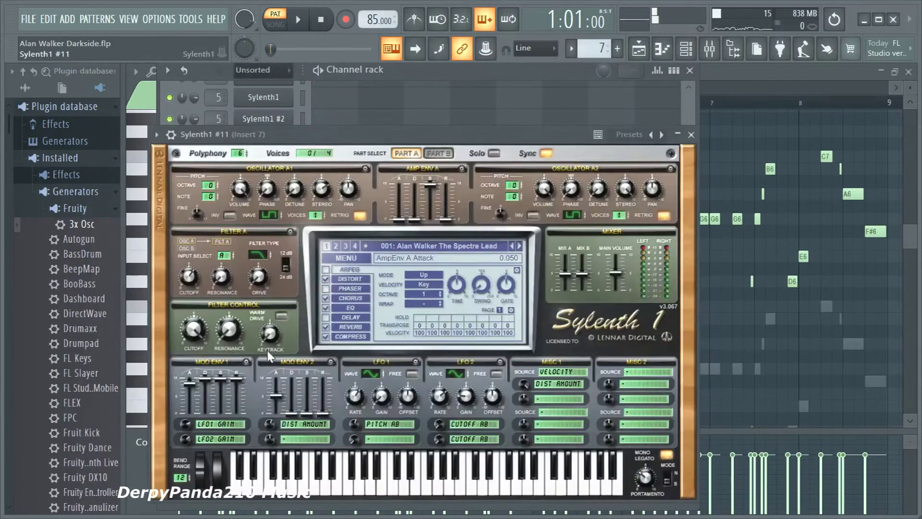
{"action": "left_click", "coordinate": [691, 135]}
{"action": "left_click", "coordinate": [697, 72]}
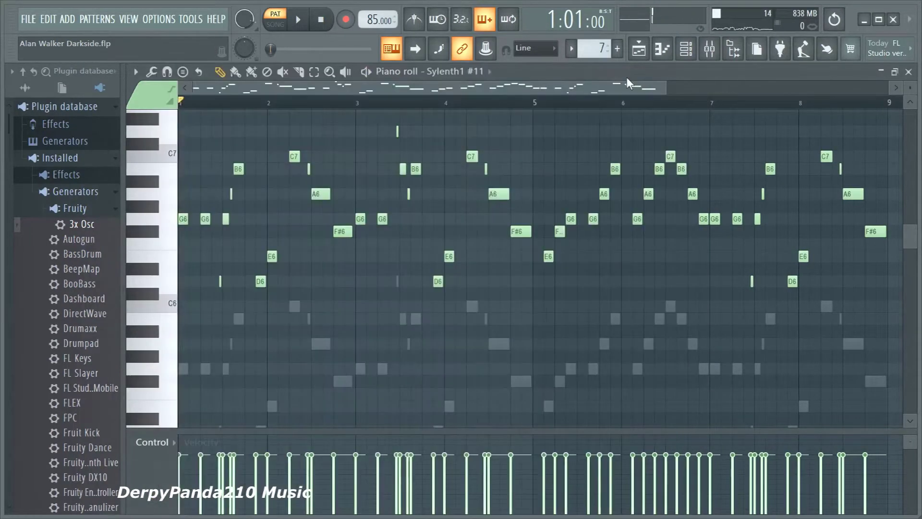
Switch to pattern 8 and play it while examining the Sylenth1 #6 chords in the piano roll
{"action": "key", "text": "space"}
{"action": "left_click_drag", "start_coordinate": [596, 48], "coordinate": [596, 44]}
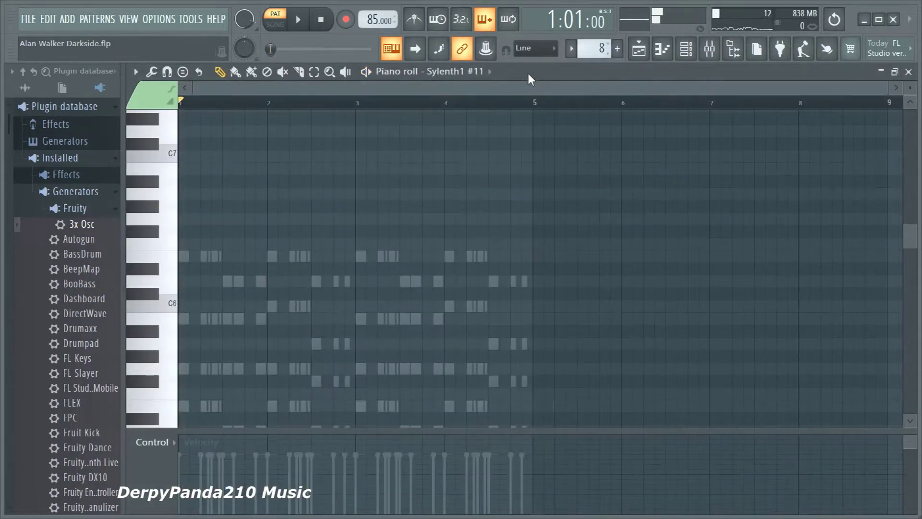
{"action": "key", "text": "space"}
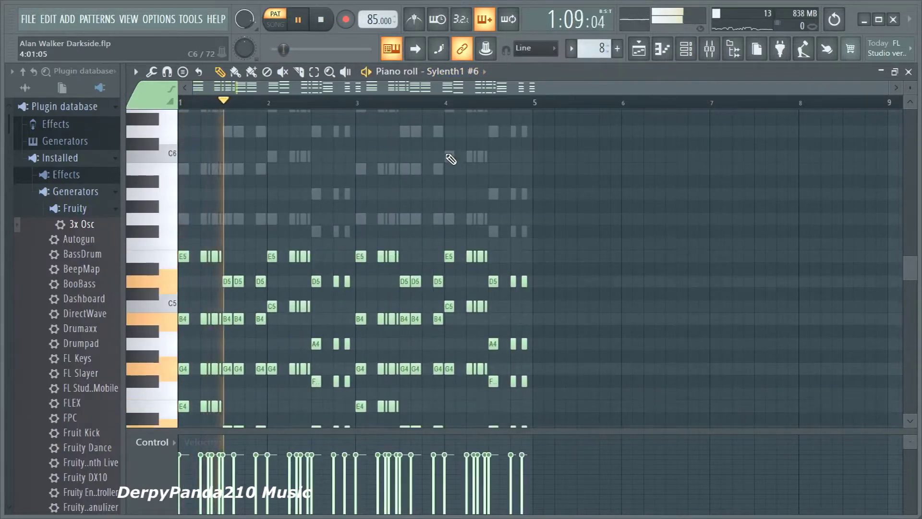
{"action": "scroll", "coordinate": [450, 159], "scroll_direction": "down", "scroll_amount": 2}
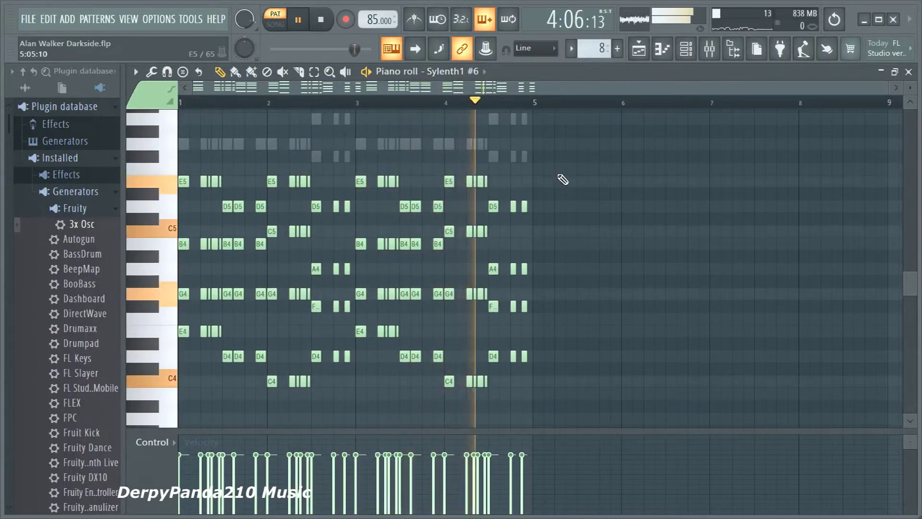
Stop playback and view the Sylenth1 #5 and Sylenth1 #6 plugins from pattern 8's channel rack
{"action": "left_click", "coordinate": [687, 50]}
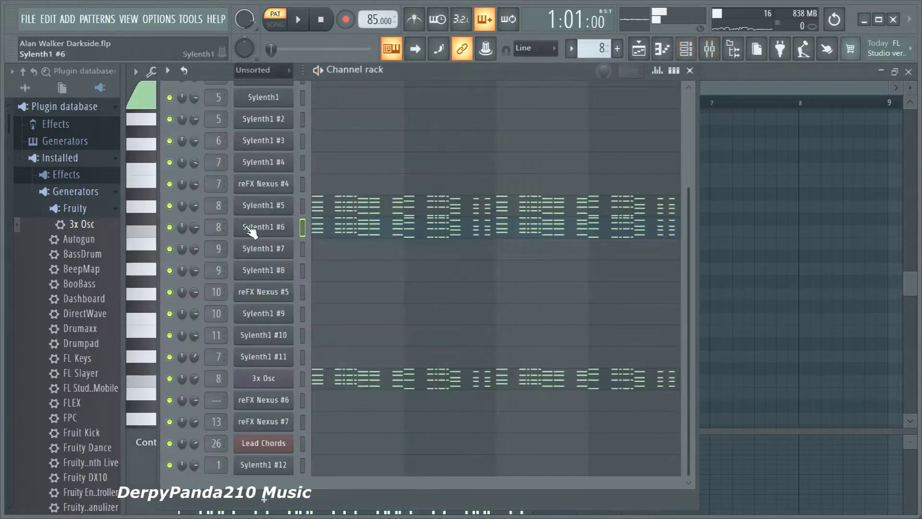
{"action": "left_click", "coordinate": [269, 207]}
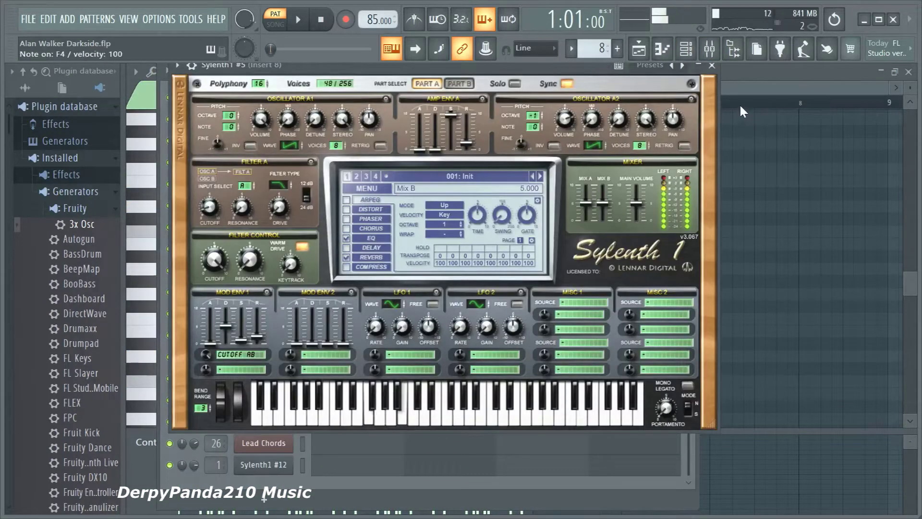
{"action": "left_click", "coordinate": [712, 66]}
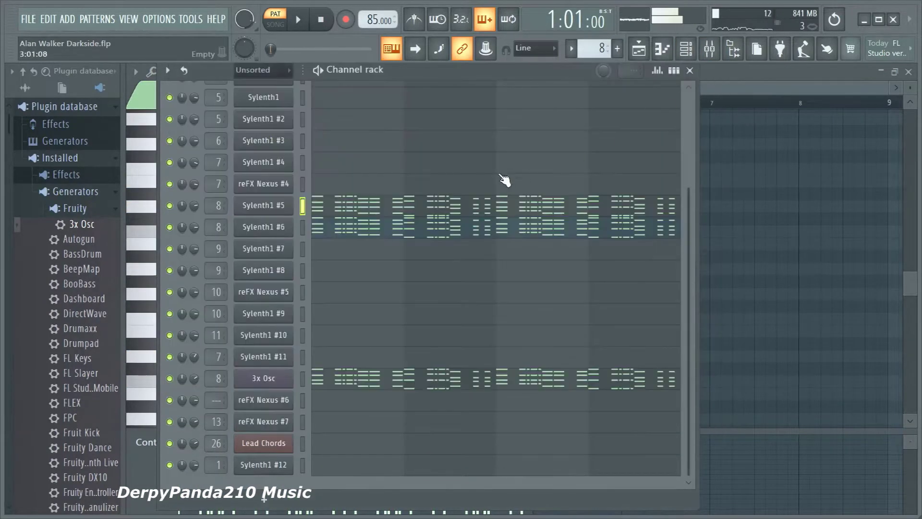
{"action": "left_click", "coordinate": [271, 228]}
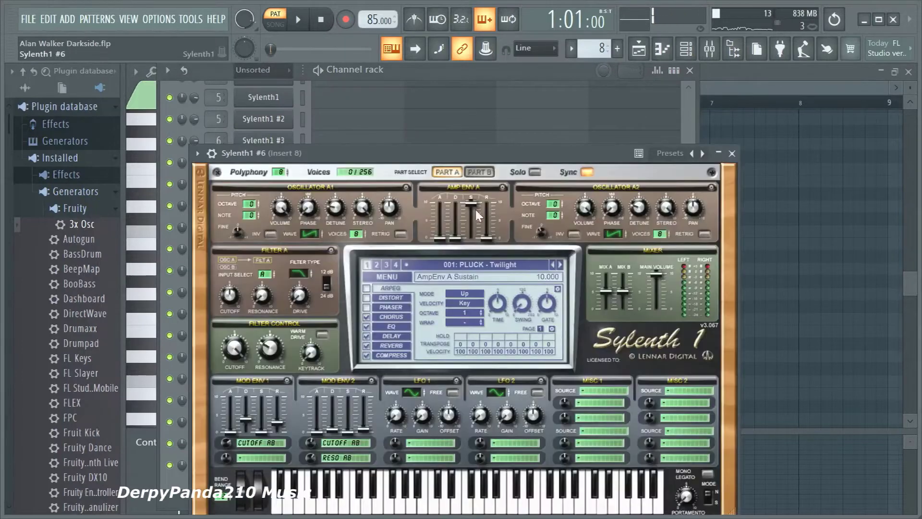
{"action": "left_click", "coordinate": [732, 154]}
View the 3x Osc channel's oscillator settings, close the channel rack, and play pattern 8
{"action": "left_click", "coordinate": [264, 379]}
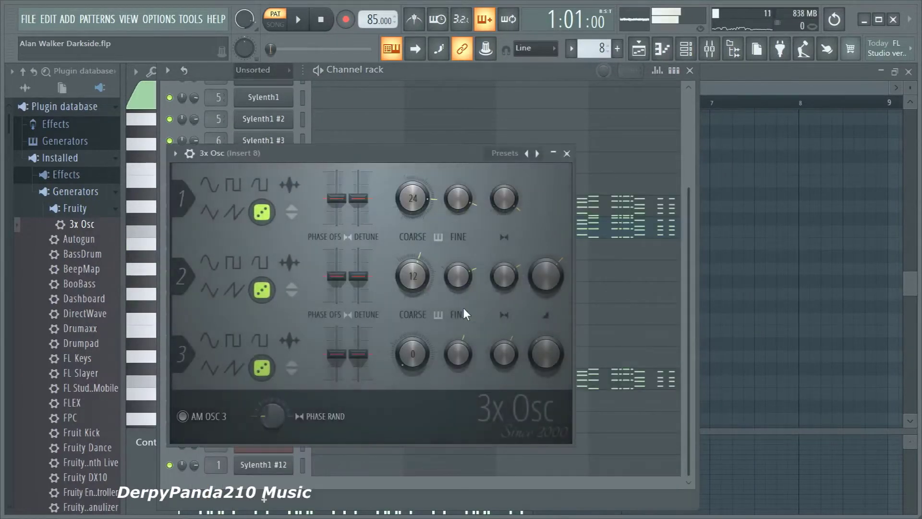
{"action": "left_click", "coordinate": [568, 154]}
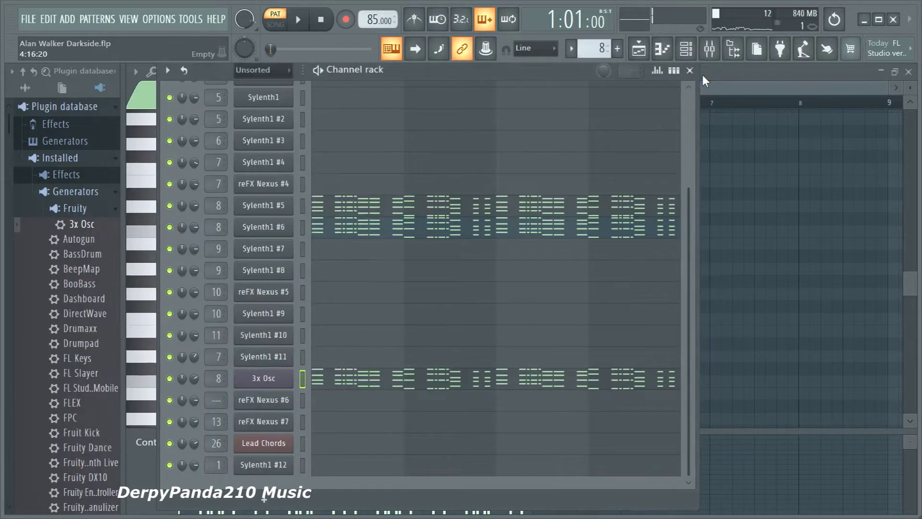
{"action": "left_click", "coordinate": [696, 76]}
{"action": "key", "text": "space"}
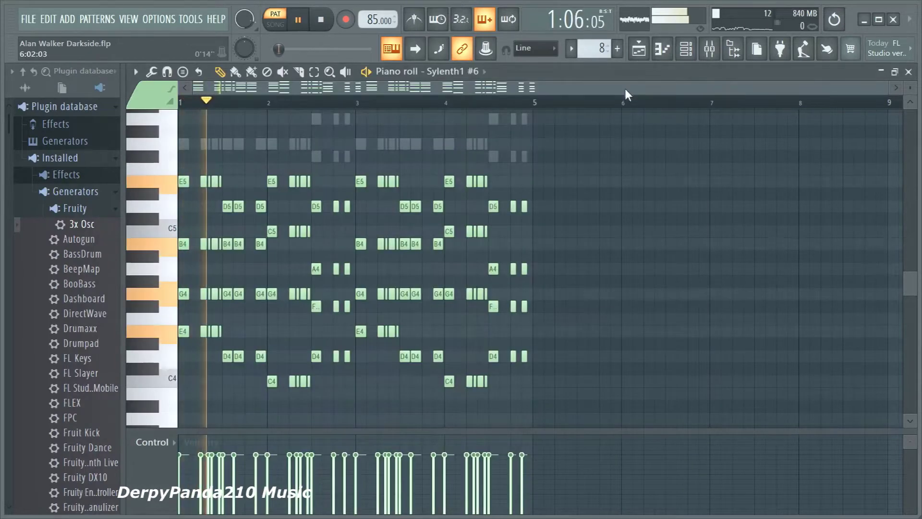
Switch to pattern 9 and play it while examining the Sylenth1 #8 notes in the piano roll
{"action": "key", "text": "KP_Add"}
{"action": "key", "text": "space"}
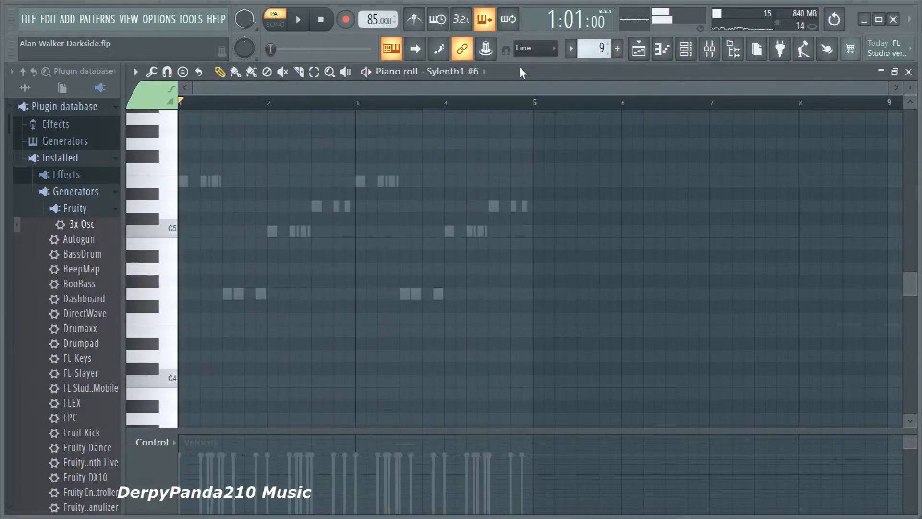
{"action": "key", "text": "ctrl+v"}
{"action": "key", "text": "space"}
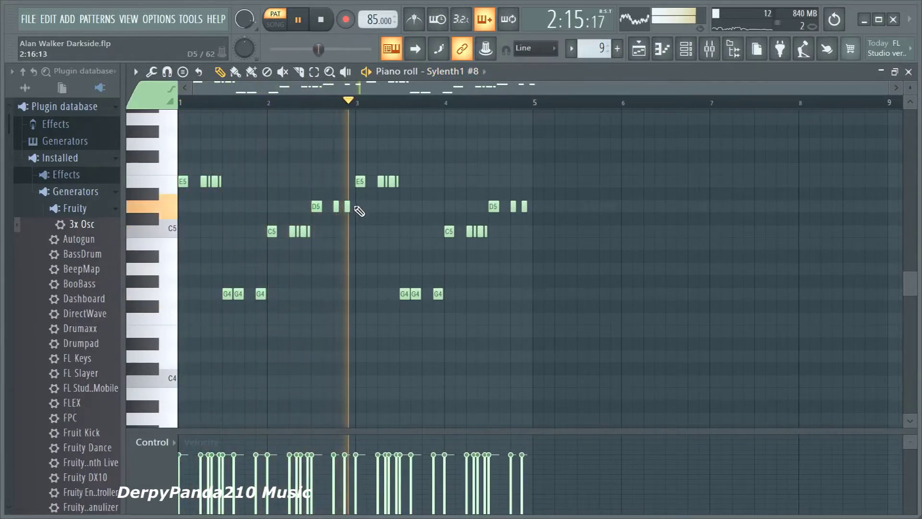
Stop playback, view the Sylenth1 #7 and Sylenth1 #8 presets from pattern 9's channel rack, and close the plugins and rack
{"action": "left_click", "coordinate": [687, 50]}
{"action": "key", "text": "space"}
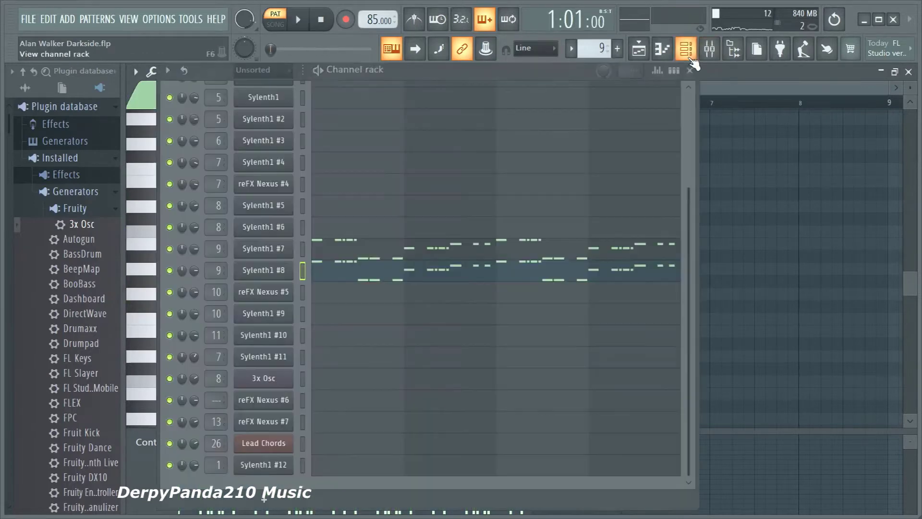
{"action": "left_click", "coordinate": [274, 250]}
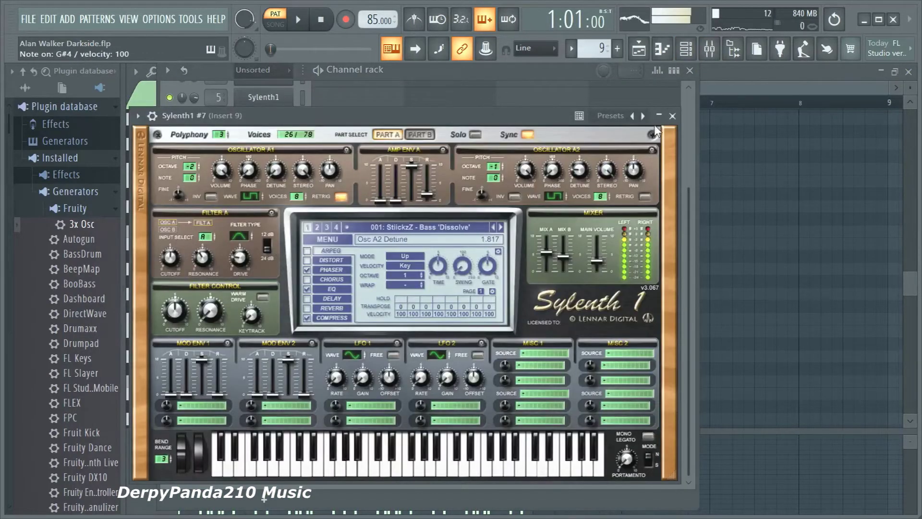
{"action": "left_click", "coordinate": [672, 116]}
{"action": "left_click", "coordinate": [267, 268]}
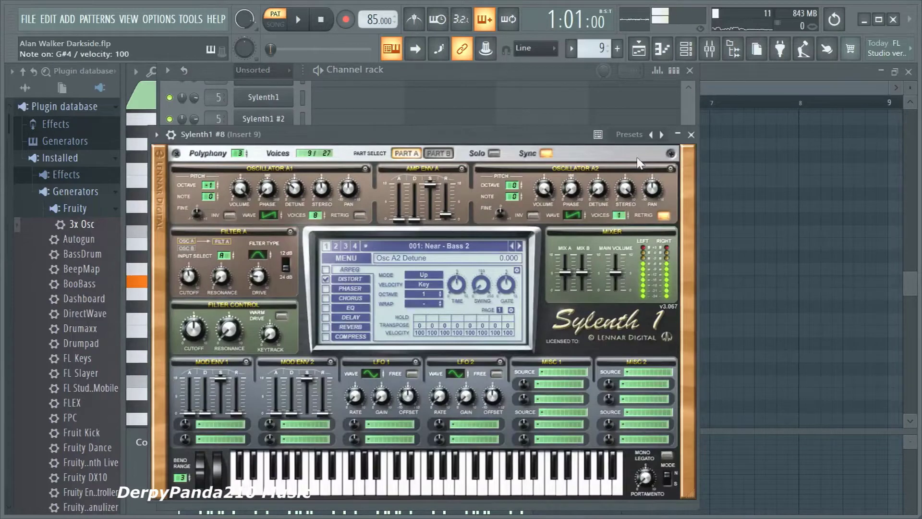
{"action": "left_click", "coordinate": [692, 135]}
{"action": "left_click", "coordinate": [690, 71]}
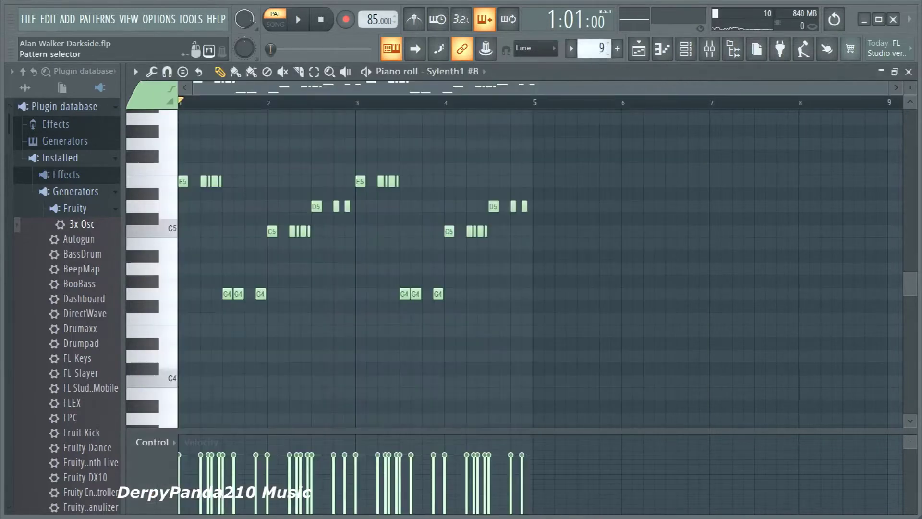
Switch to pattern 10 and play it while examining the Sylenth1 #9 chords in the piano roll, and stop playback
{"action": "left_click_drag", "start_coordinate": [596, 49], "coordinate": [595, 44]}
{"action": "scroll", "coordinate": [457, 77], "scroll_direction": "down", "scroll_amount": 1}
{"action": "key", "text": "space"}
{"action": "scroll", "coordinate": [364, 228], "scroll_direction": "up", "scroll_amount": 3}
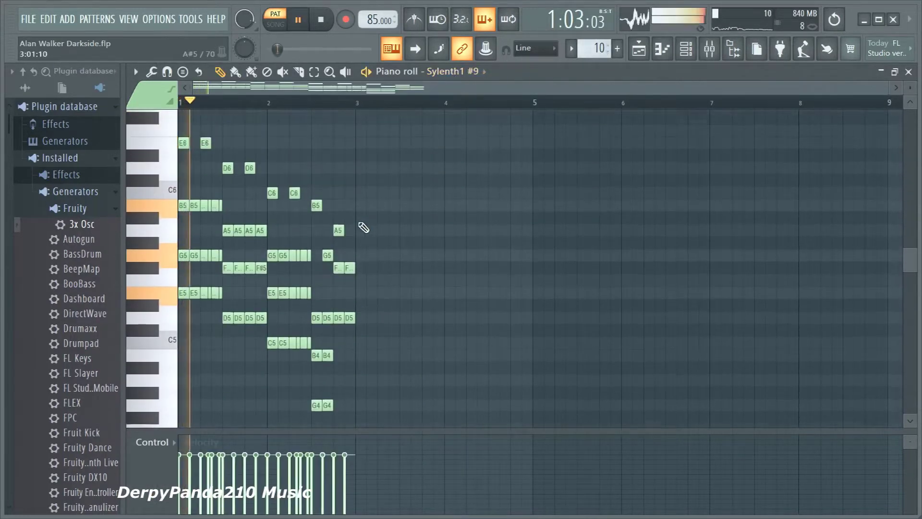
{"action": "scroll", "coordinate": [364, 228], "scroll_direction": "up", "scroll_amount": 1}
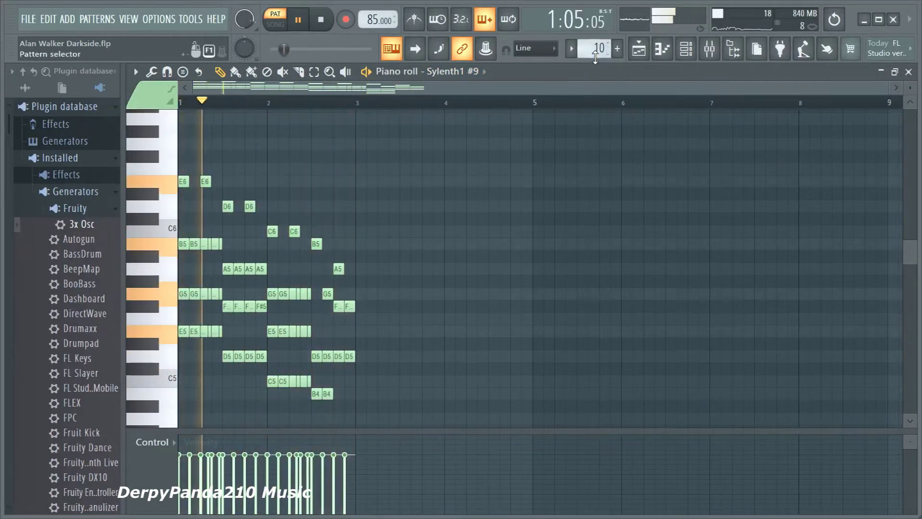
{"action": "key", "text": "space"}
Switch to pattern 11, play the reFX Nexus #6 notes while examining both octaves in the piano roll, and stop playback
{"action": "scroll", "coordinate": [593, 48], "scroll_direction": "up", "scroll_amount": 1}
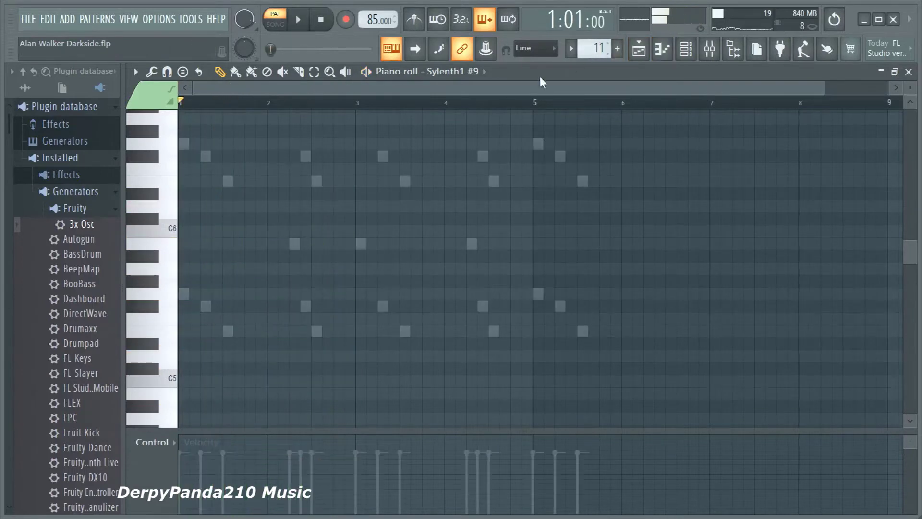
{"action": "scroll", "coordinate": [460, 76], "scroll_direction": "down", "scroll_amount": 1}
{"action": "scroll", "coordinate": [390, 201], "scroll_direction": "up", "scroll_amount": 1}
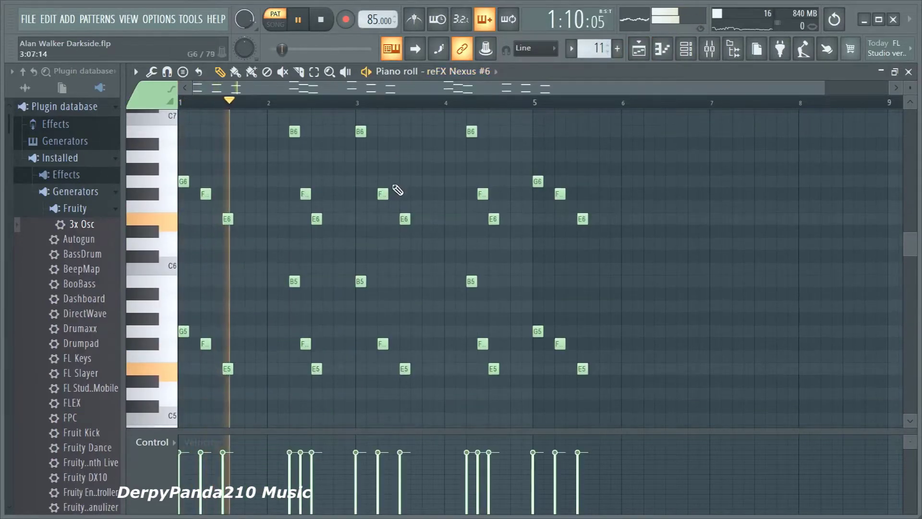
{"action": "scroll", "coordinate": [354, 212], "scroll_direction": "up", "scroll_amount": 2}
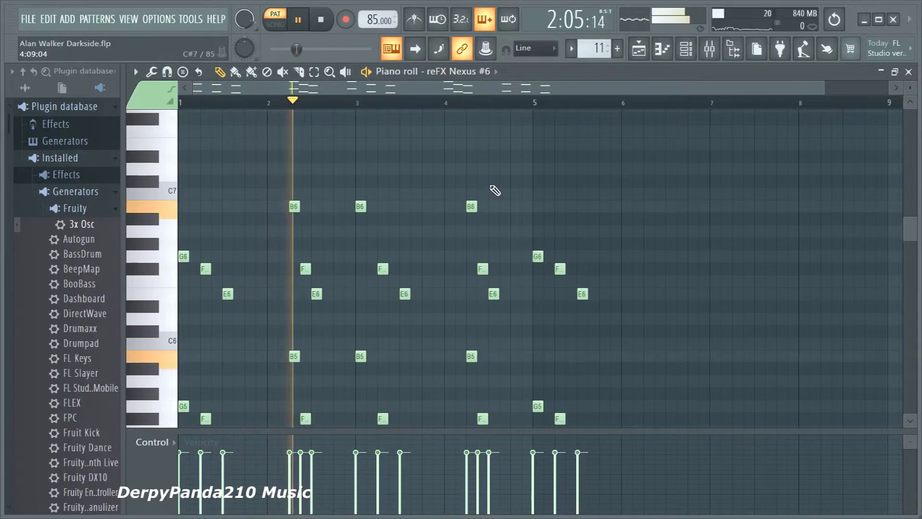
{"action": "scroll", "coordinate": [496, 190], "scroll_direction": "down", "scroll_amount": 1}
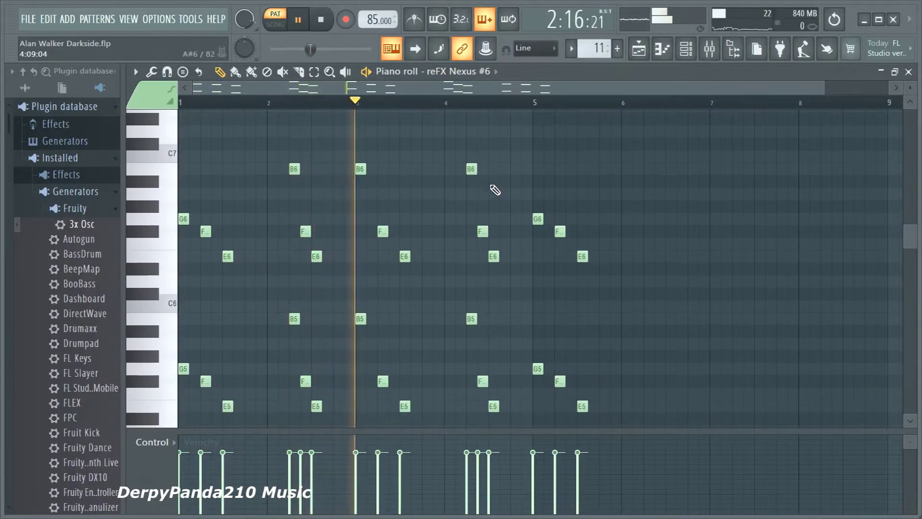
{"action": "scroll", "coordinate": [495, 190], "scroll_direction": "down", "scroll_amount": 1}
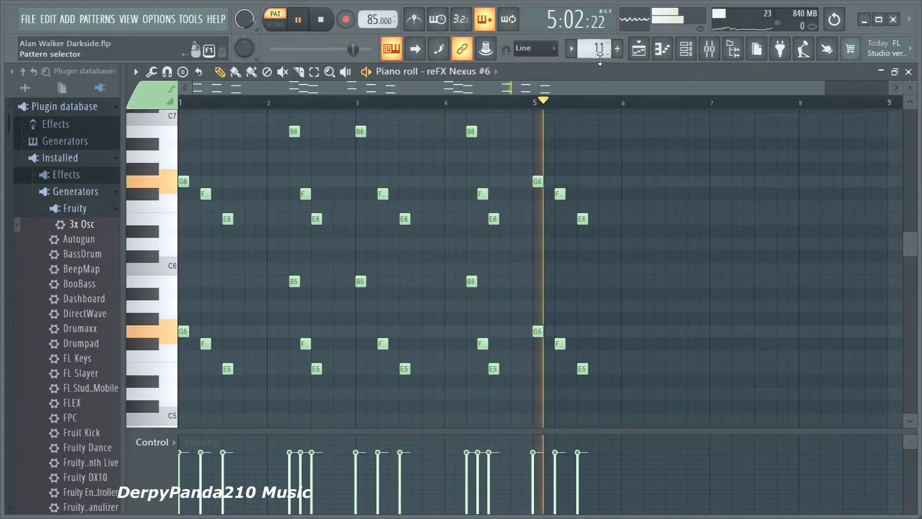
{"action": "key", "text": "space"}
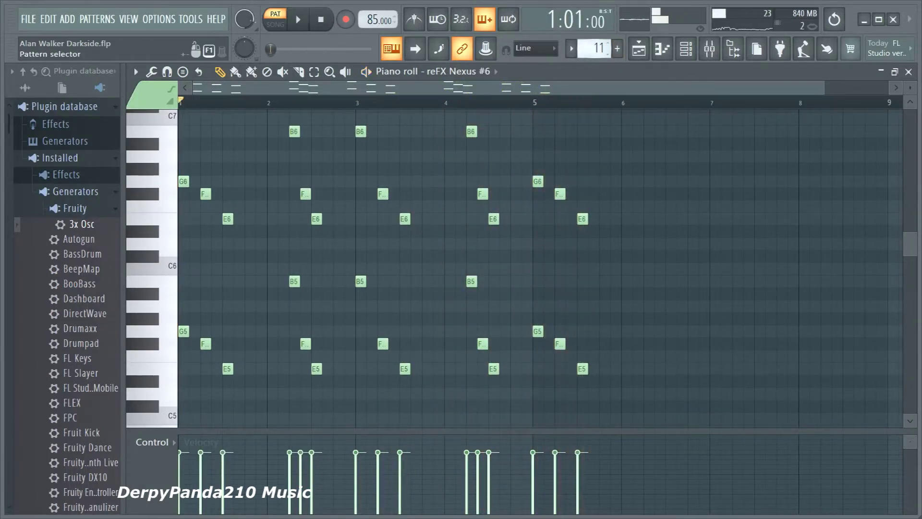
Switch to pattern 12, play it while examining the reFX Nexus #7 chords in the piano roll, and stop playback
{"action": "scroll", "coordinate": [595, 48], "scroll_direction": "up", "scroll_amount": 1}
{"action": "key", "text": "space"}
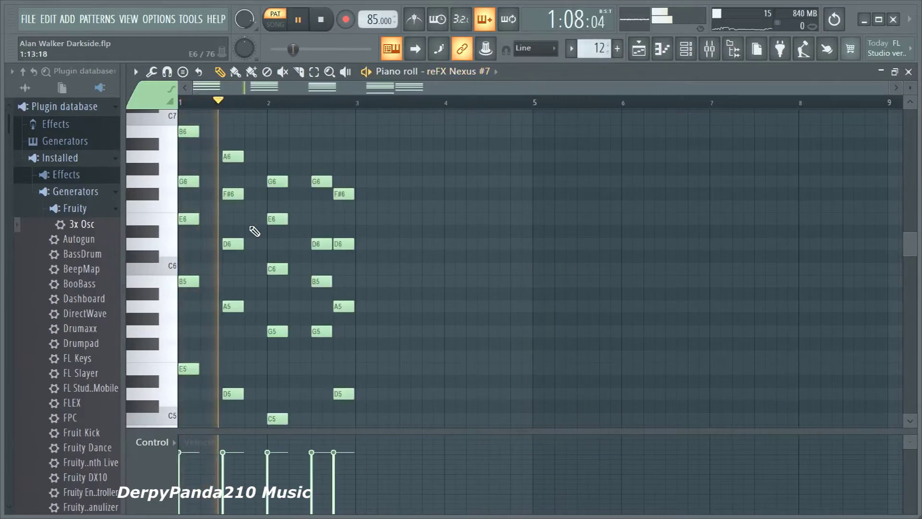
{"action": "scroll", "coordinate": [255, 232], "scroll_direction": "down", "scroll_amount": 1}
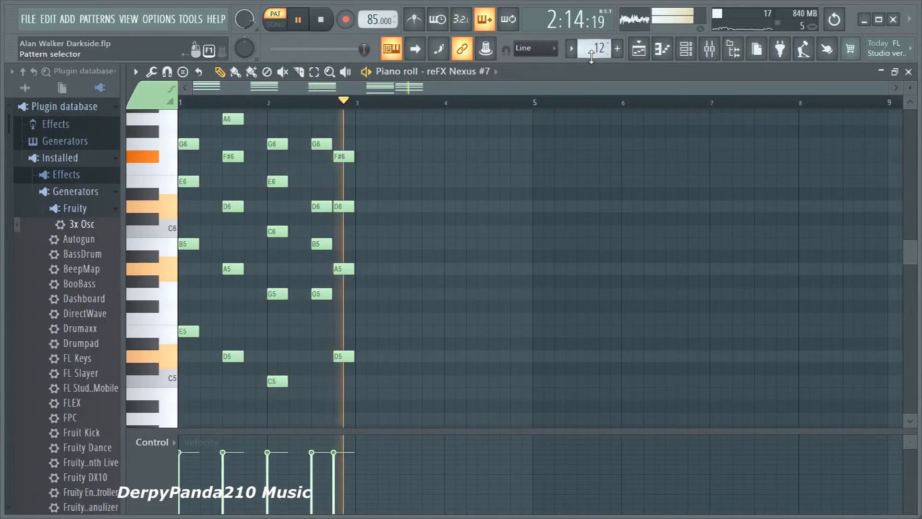
{"action": "key", "text": "space"}
Switch to pattern 13, start playing it, and examine the reFX Nexus channel's low notes in the piano roll
{"action": "scroll", "coordinate": [591, 48], "scroll_direction": "up", "scroll_amount": 1}
{"action": "key", "text": "space"}
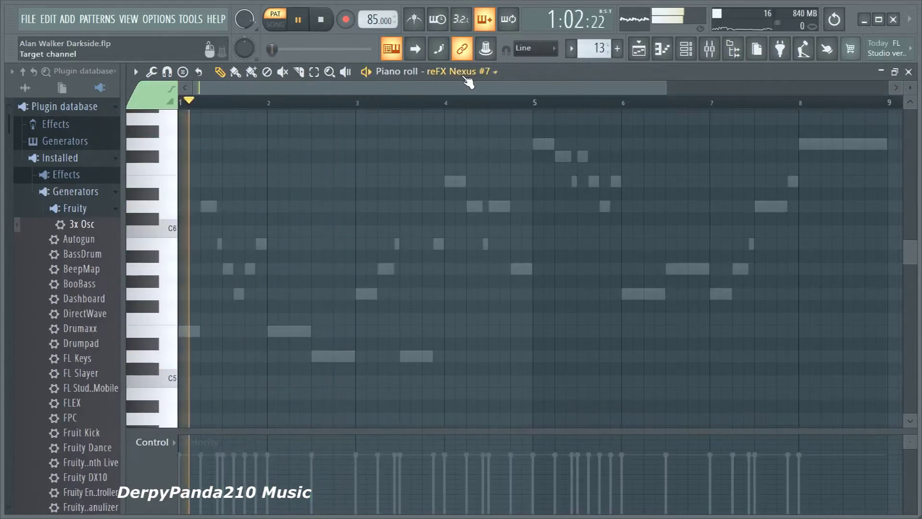
{"action": "scroll", "coordinate": [464, 75], "scroll_direction": "up", "scroll_amount": 1}
{"action": "scroll", "coordinate": [411, 207], "scroll_direction": "down", "scroll_amount": 5}
{"action": "scroll", "coordinate": [395, 112], "scroll_direction": "down", "scroll_amount": 3}
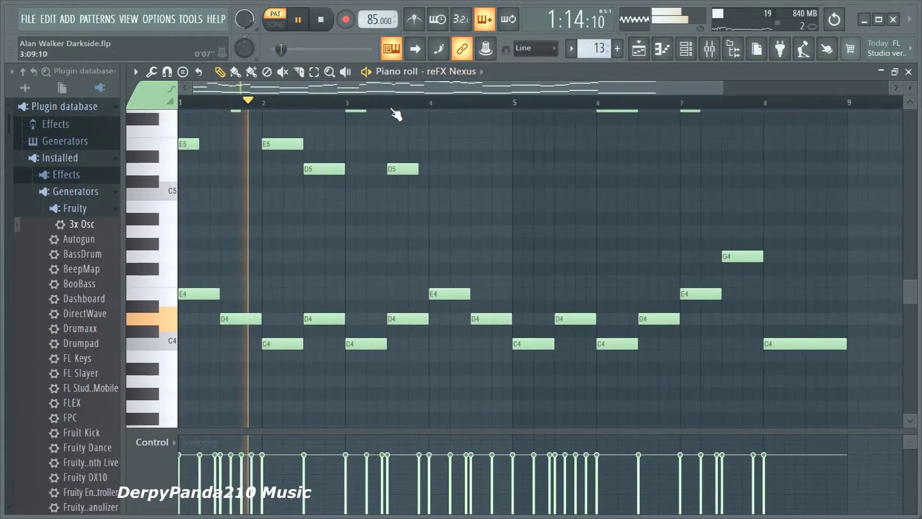
{"action": "scroll", "coordinate": [408, 224], "scroll_direction": "up", "scroll_amount": 2}
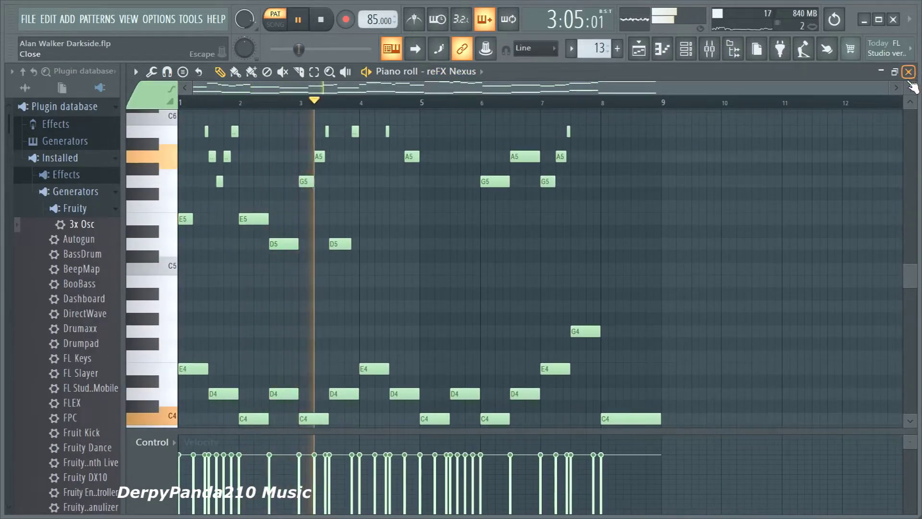
Examine the full note range of pattern 13's reFX Nexus part through its final G6 note during playback
{"action": "left_click_drag", "start_coordinate": [911, 88], "coordinate": [910, 108]}
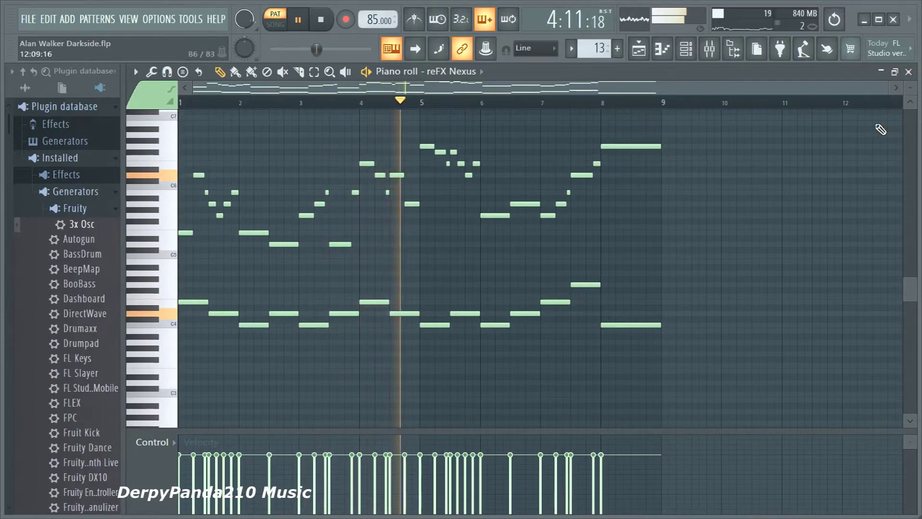
{"action": "scroll", "coordinate": [880, 129], "scroll_direction": "up", "scroll_amount": 1}
{"action": "scroll", "coordinate": [880, 130], "scroll_direction": "down", "scroll_amount": 1}
{"action": "scroll", "coordinate": [880, 130], "scroll_direction": "up", "scroll_amount": 1}
{"action": "scroll", "coordinate": [880, 130], "scroll_direction": "down", "scroll_amount": 1}
{"action": "scroll", "coordinate": [905, 124], "scroll_direction": "up", "scroll_amount": 2}
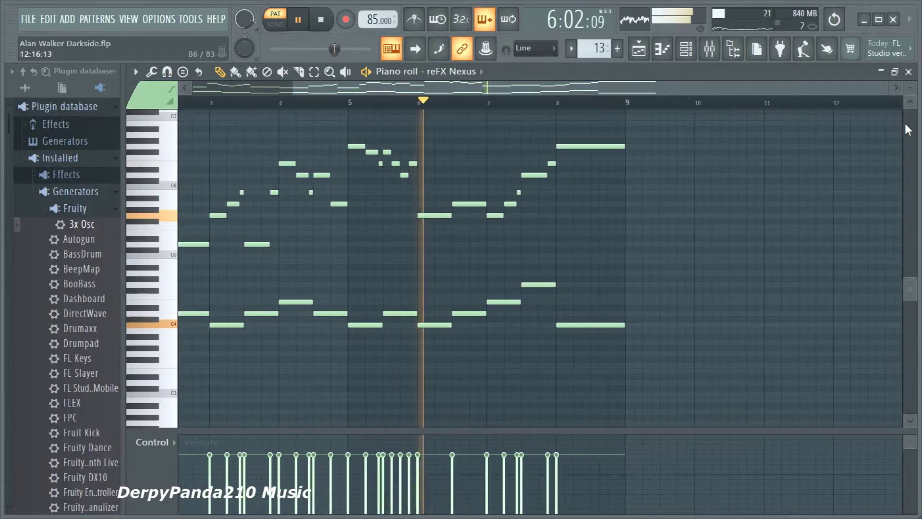
{"action": "scroll", "coordinate": [905, 115], "scroll_direction": "up", "scroll_amount": 1}
{"action": "scroll", "coordinate": [913, 103], "scroll_direction": "down", "scroll_amount": 2}
{"action": "mouse_move", "coordinate": [910, 88]}
{"action": "left_mouse_down"}
{"action": "mouse_move", "coordinate": [910, 98]}
{"action": "mouse_move", "coordinate": [910, 72]}
{"action": "left_mouse_up"}
{"action": "scroll", "coordinate": [869, 150], "scroll_direction": "up", "scroll_amount": 6}
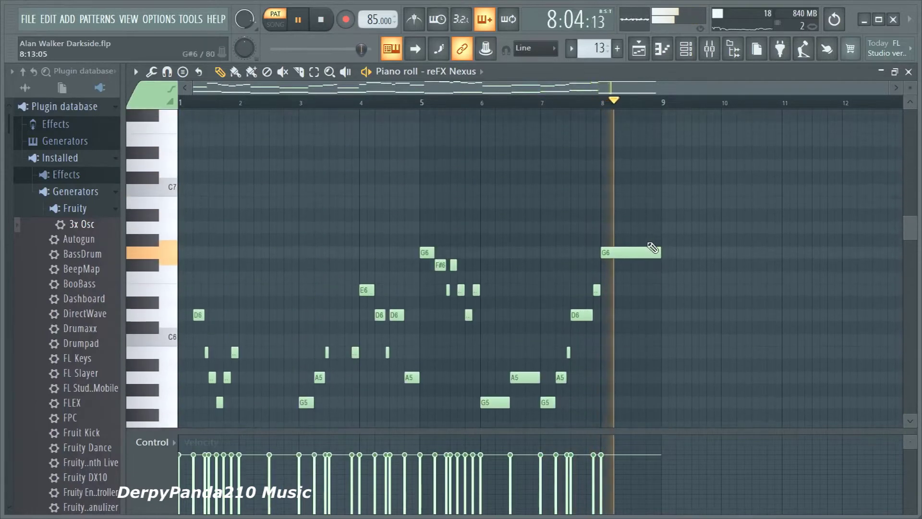
Play the whole arrangement in song mode while following the playlist tracks to the end of the song, and stop playback
{"action": "key", "text": "space"}
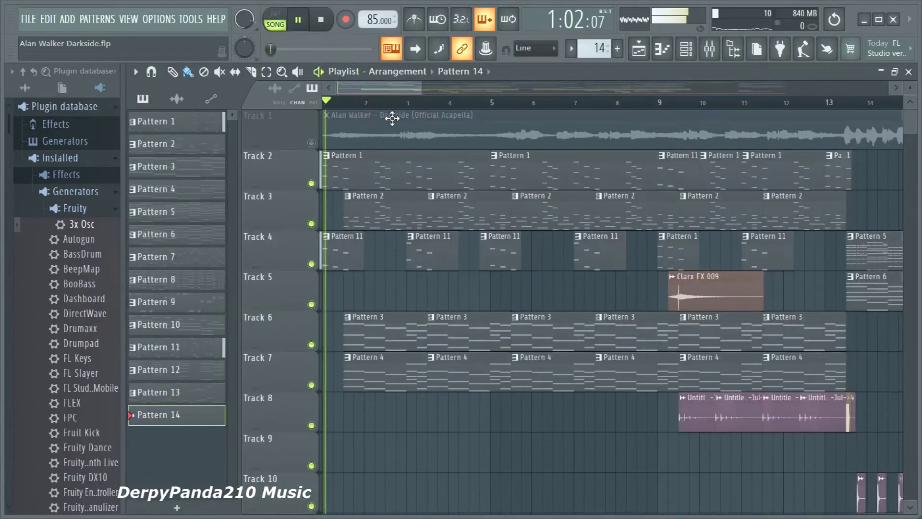
{"action": "scroll", "coordinate": [392, 118], "scroll_direction": "up", "scroll_amount": 1}
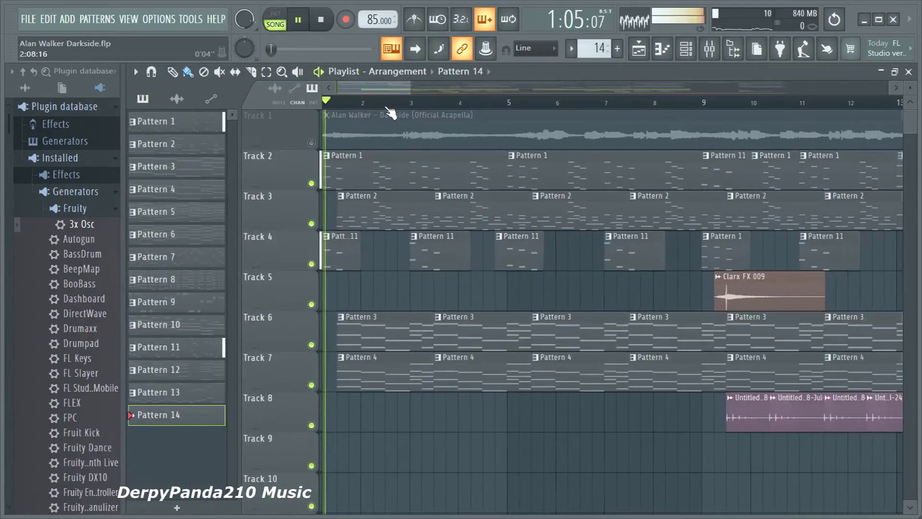
{"action": "left_click_drag", "start_coordinate": [382, 89], "coordinate": [365, 87]}
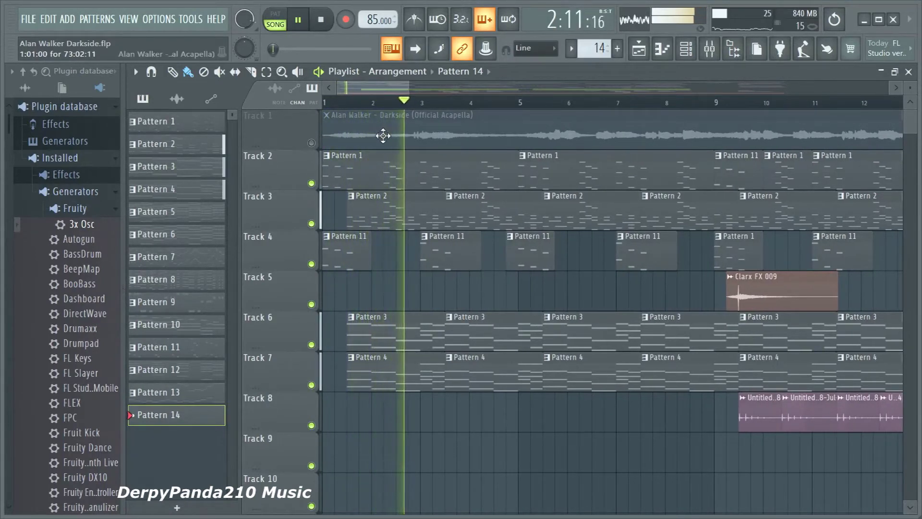
{"action": "scroll", "coordinate": [383, 136], "scroll_direction": "right", "scroll_amount": 1}
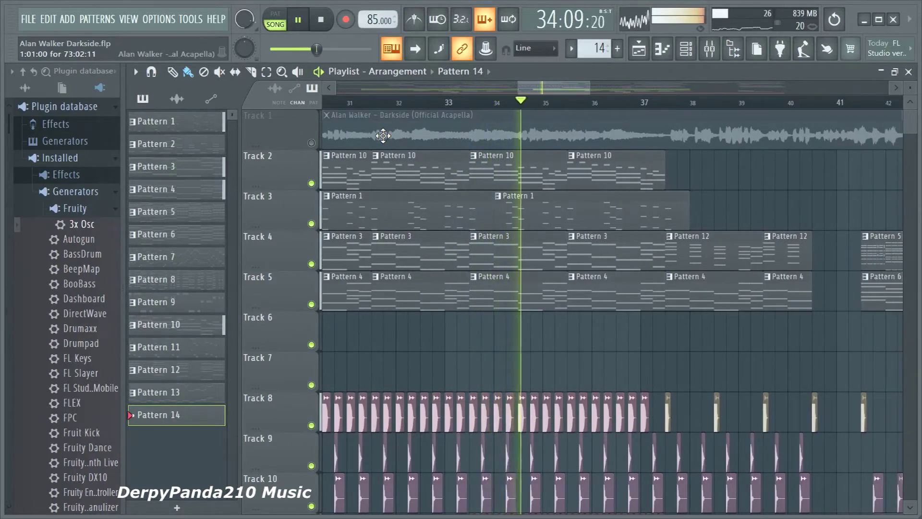
{"action": "scroll", "coordinate": [383, 135], "scroll_direction": "down", "scroll_amount": 4}
{"action": "scroll", "coordinate": [627, 216], "scroll_direction": "up", "scroll_amount": 4}
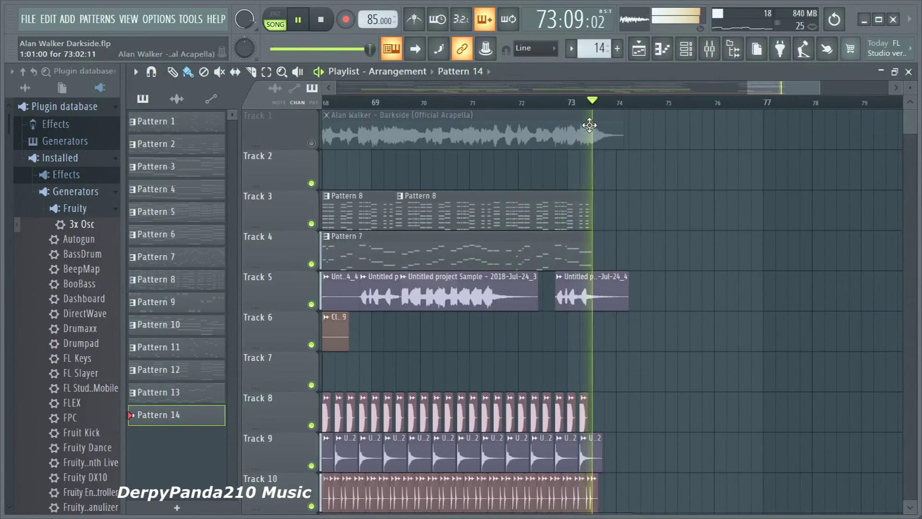
{"action": "key", "text": "space"}
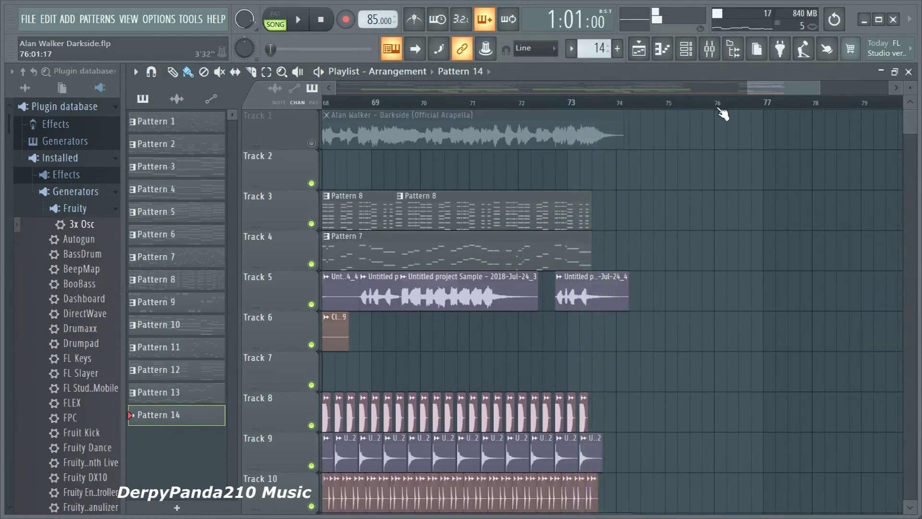